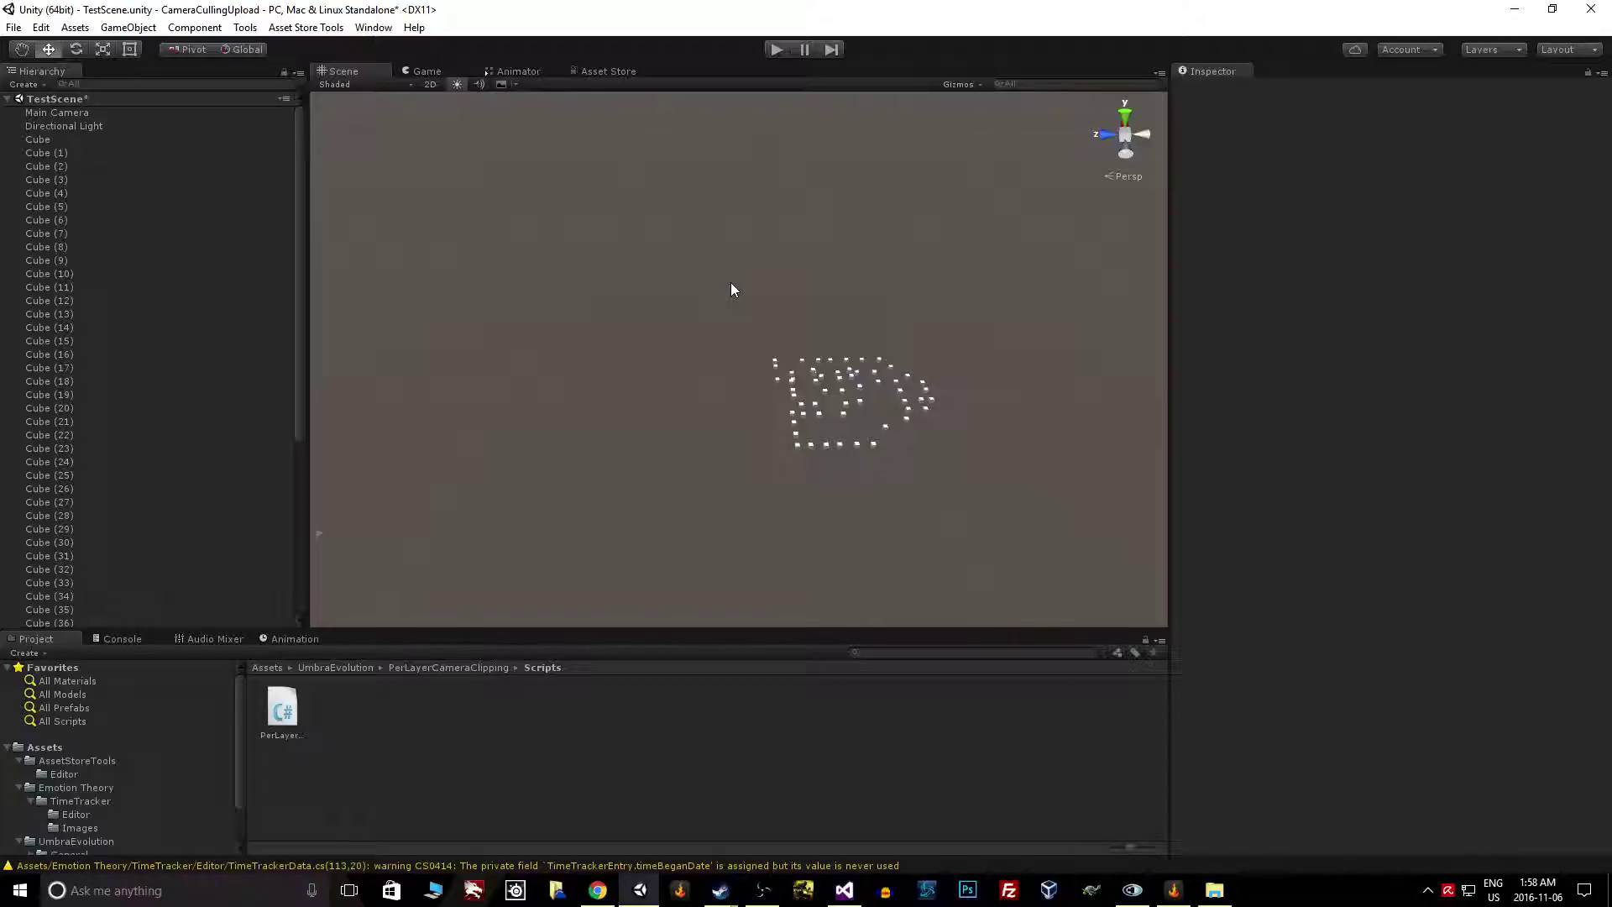
Step: Select the Main Camera and expand the Default and TransparentFX entries in its Per Layer Culling script
{"action": "middle_click_drag", "start_coordinate": [813, 315], "coordinate": [742, 308]}
{"action": "scroll", "coordinate": [739, 427], "scroll_direction": "up", "scroll_amount": 7}
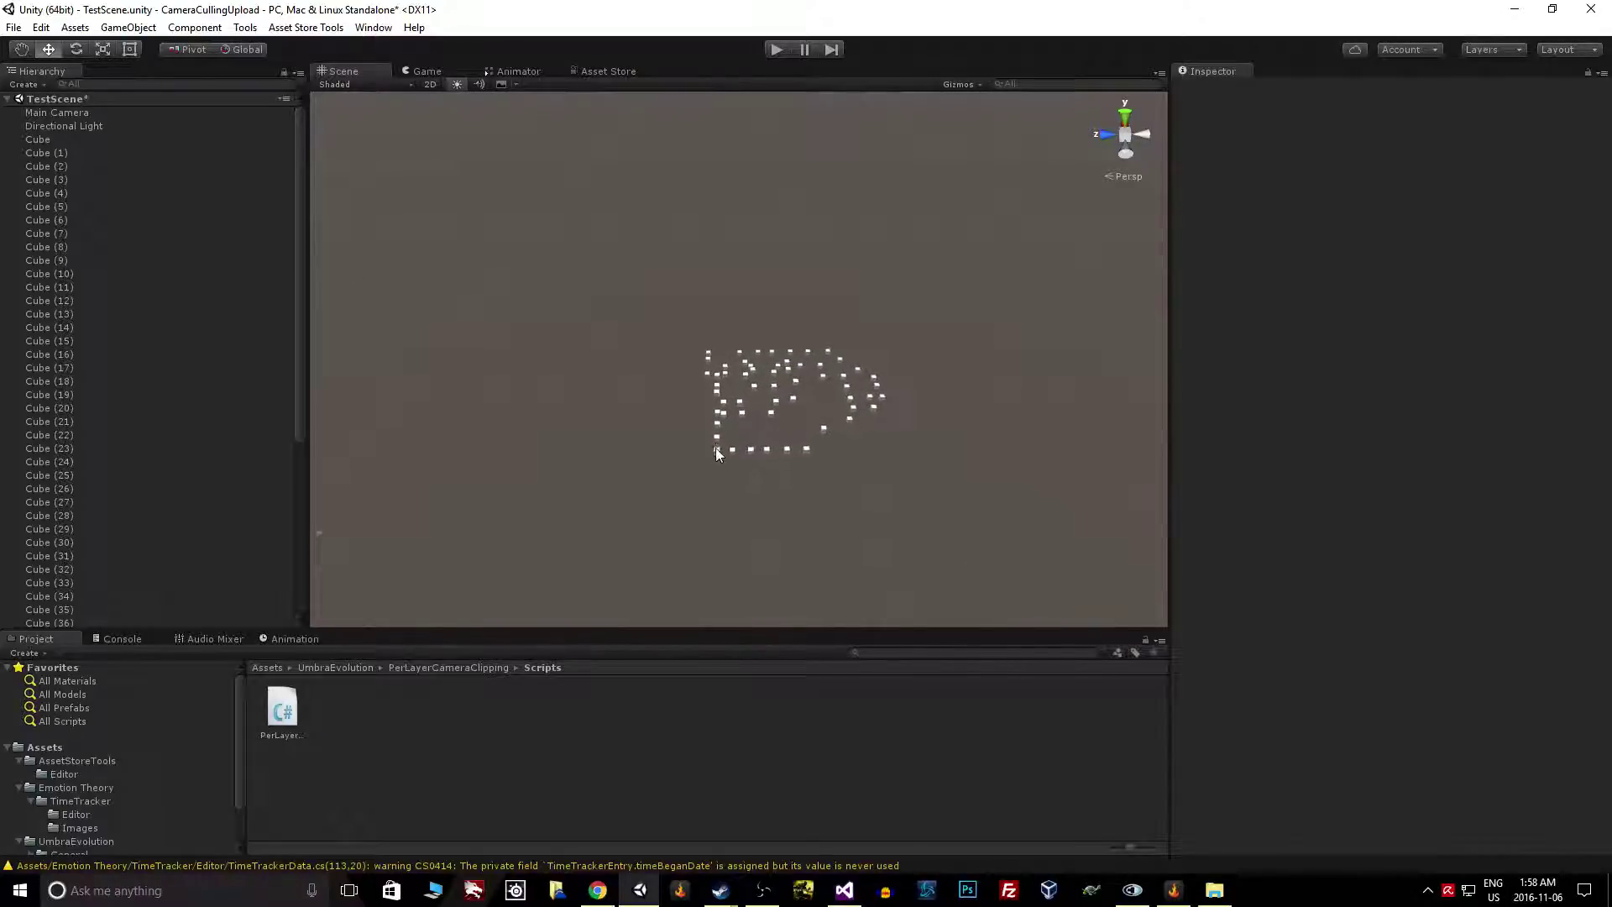
{"action": "scroll", "coordinate": [710, 458], "scroll_direction": "up", "scroll_amount": 1}
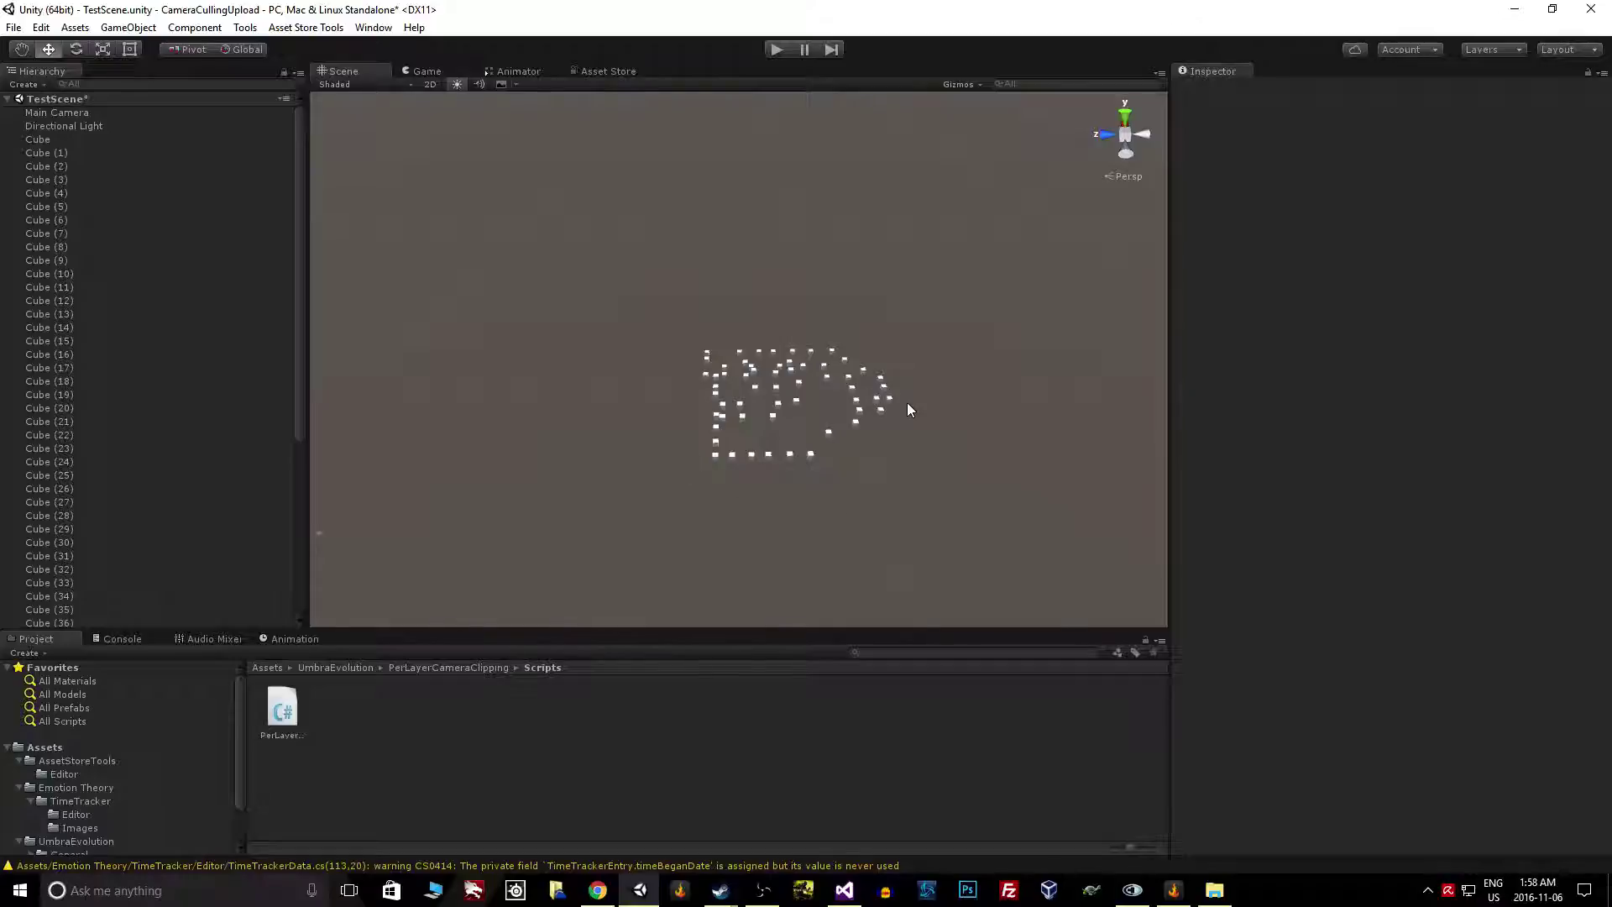
{"action": "left_click", "coordinate": [83, 112]}
{"action": "scroll", "coordinate": [642, 424], "scroll_direction": "down", "scroll_amount": 1}
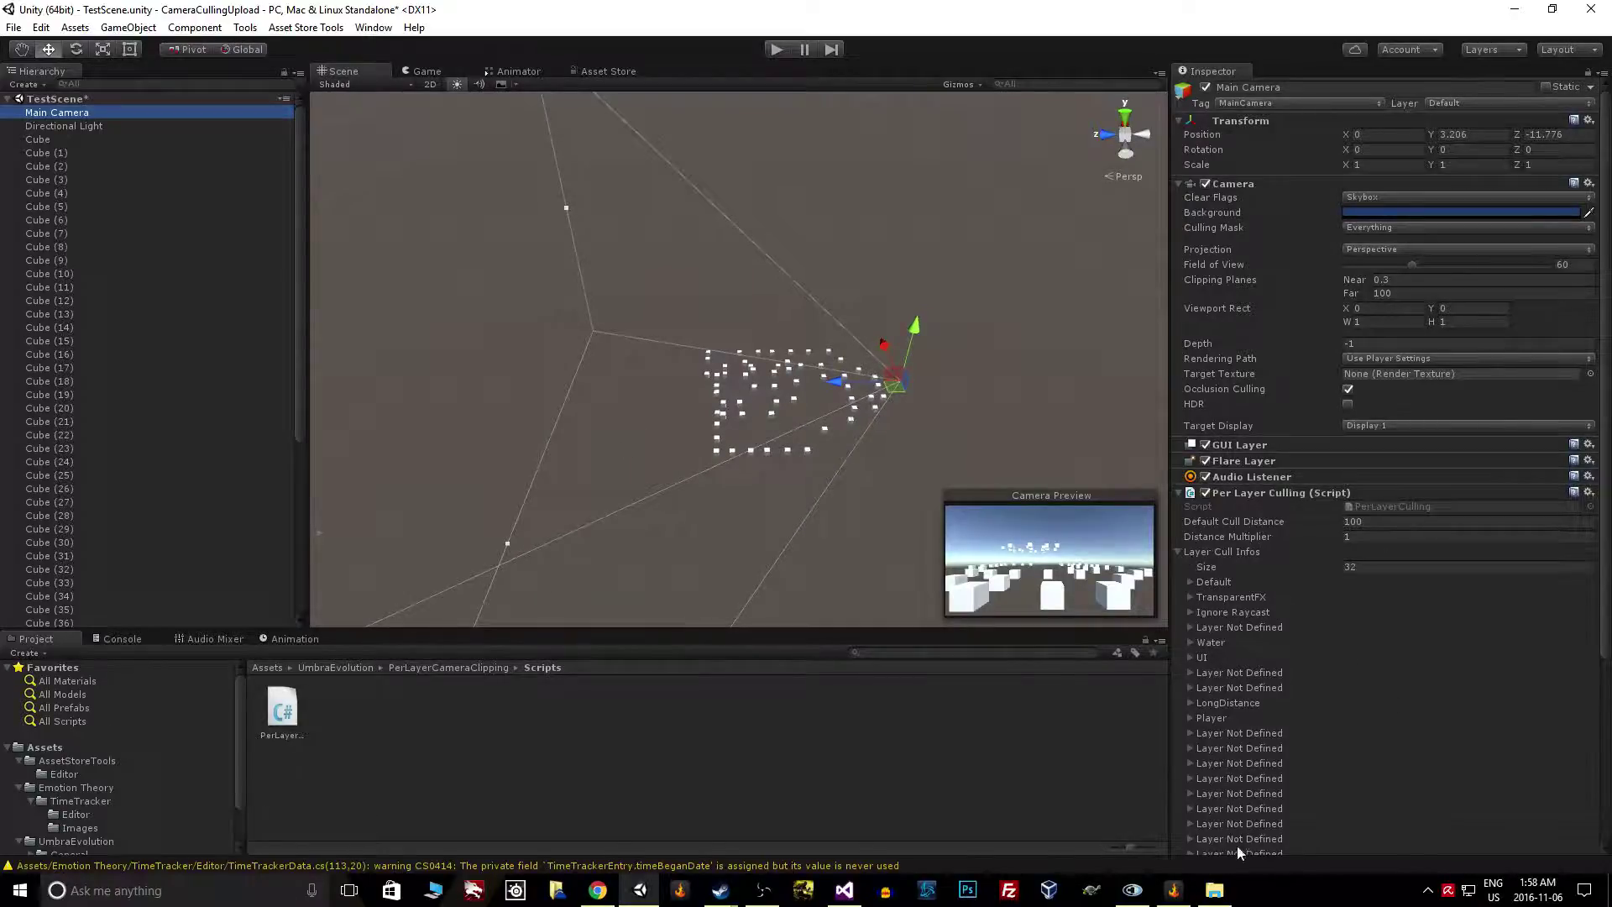
{"action": "scroll", "coordinate": [1297, 765], "scroll_direction": "down", "scroll_amount": 2}
{"action": "scroll", "coordinate": [1299, 755], "scroll_direction": "down", "scroll_amount": 4}
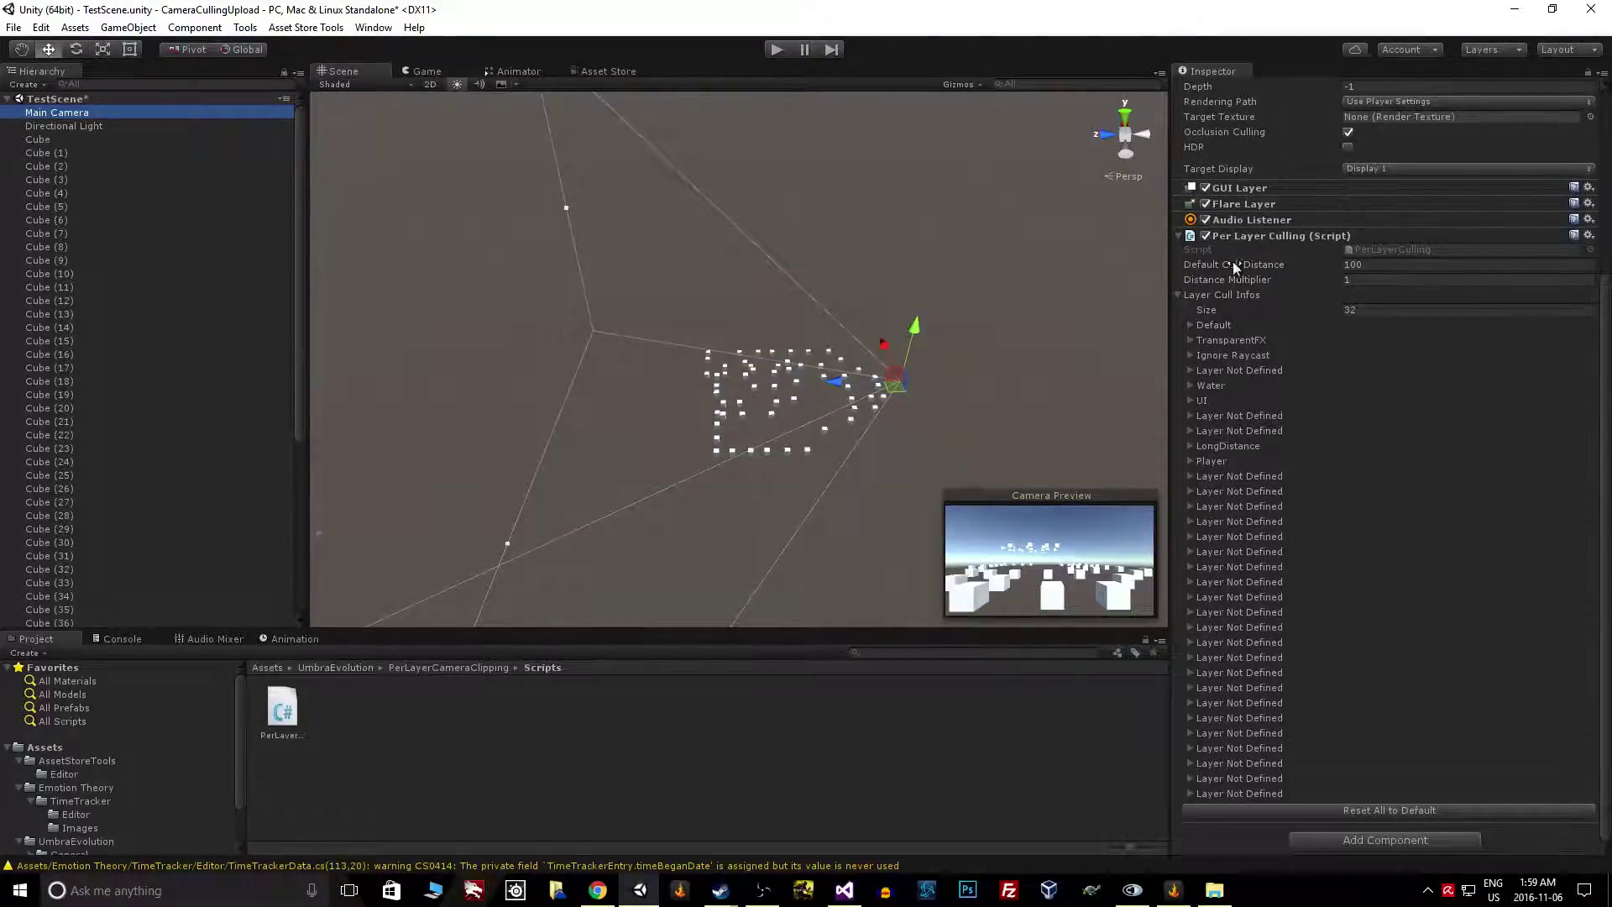
{"action": "mouse_move", "coordinate": [1218, 269]}
{"action": "left_click", "coordinate": [1190, 325]}
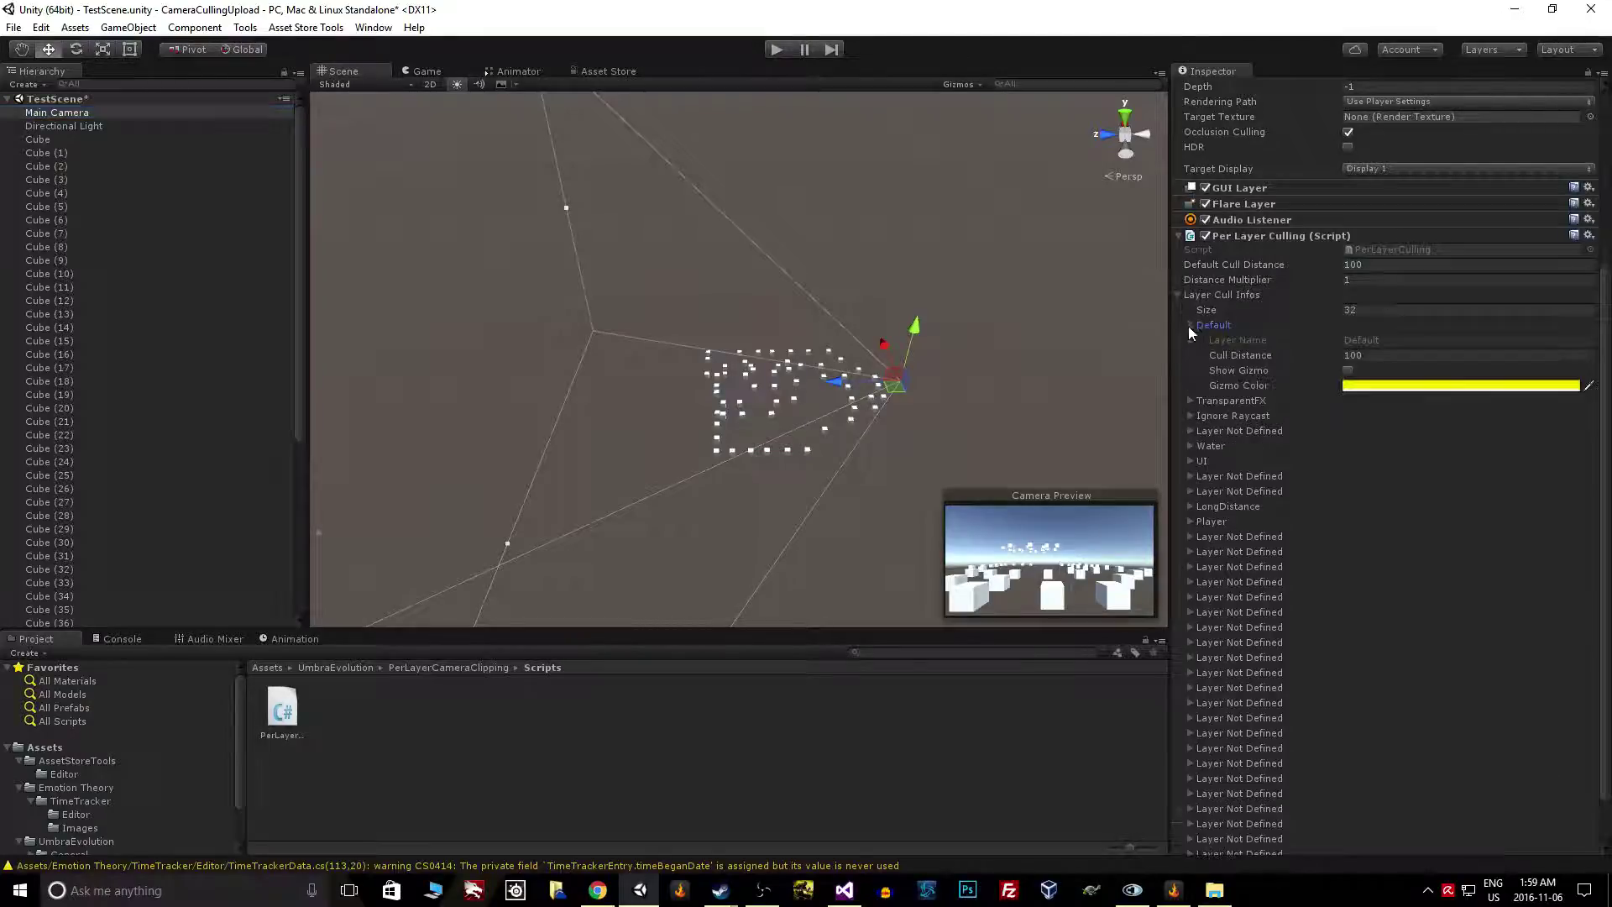
{"action": "left_click", "coordinate": [1191, 401]}
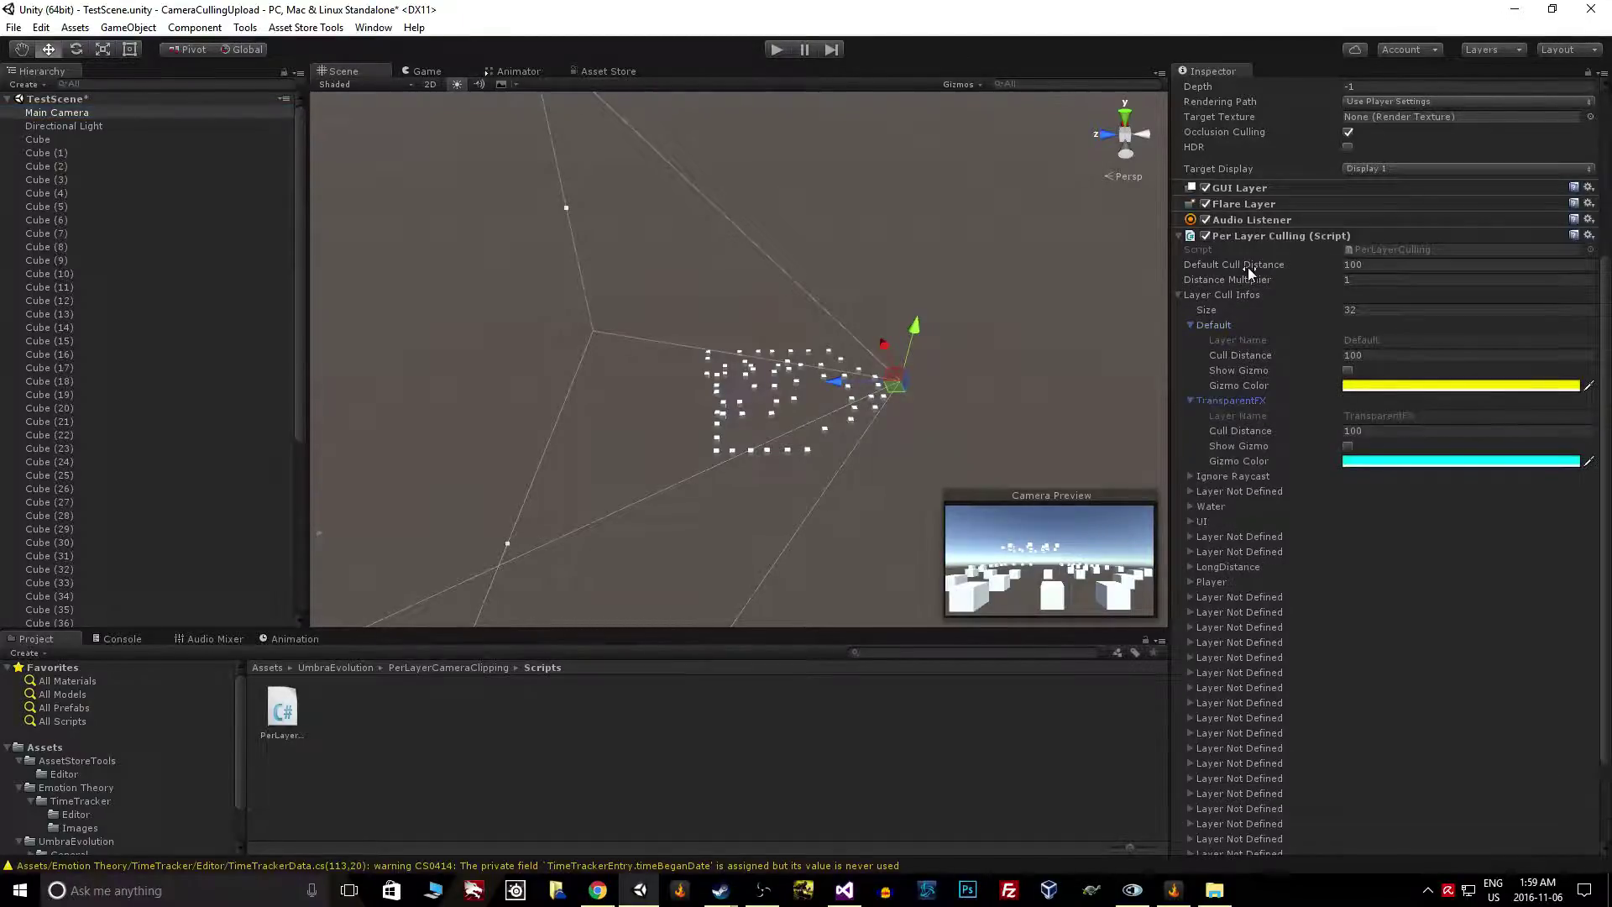
Step: Try a Default Cull Distance of 238.5 and 209.3, and a TransparentFX cull distance of 189.6
{"action": "left_click_drag", "start_coordinate": [1248, 267], "coordinate": [1427, 291]}
{"action": "left_click_drag", "start_coordinate": [1245, 433], "coordinate": [1120, 437]}
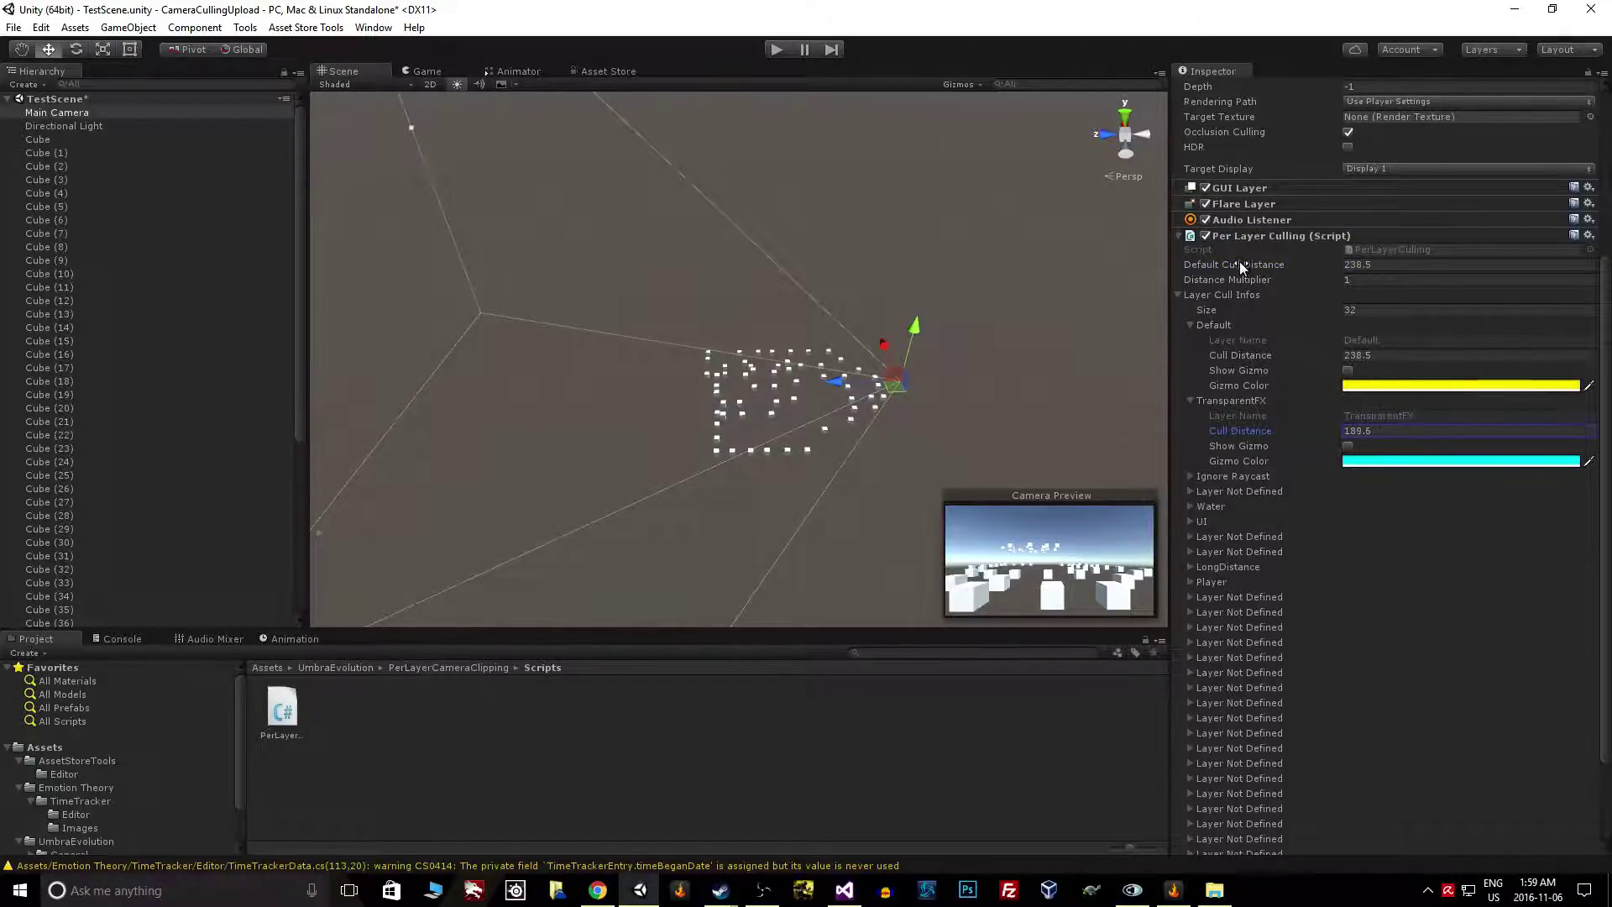
{"action": "left_click_drag", "start_coordinate": [1239, 260], "coordinate": [1193, 275]}
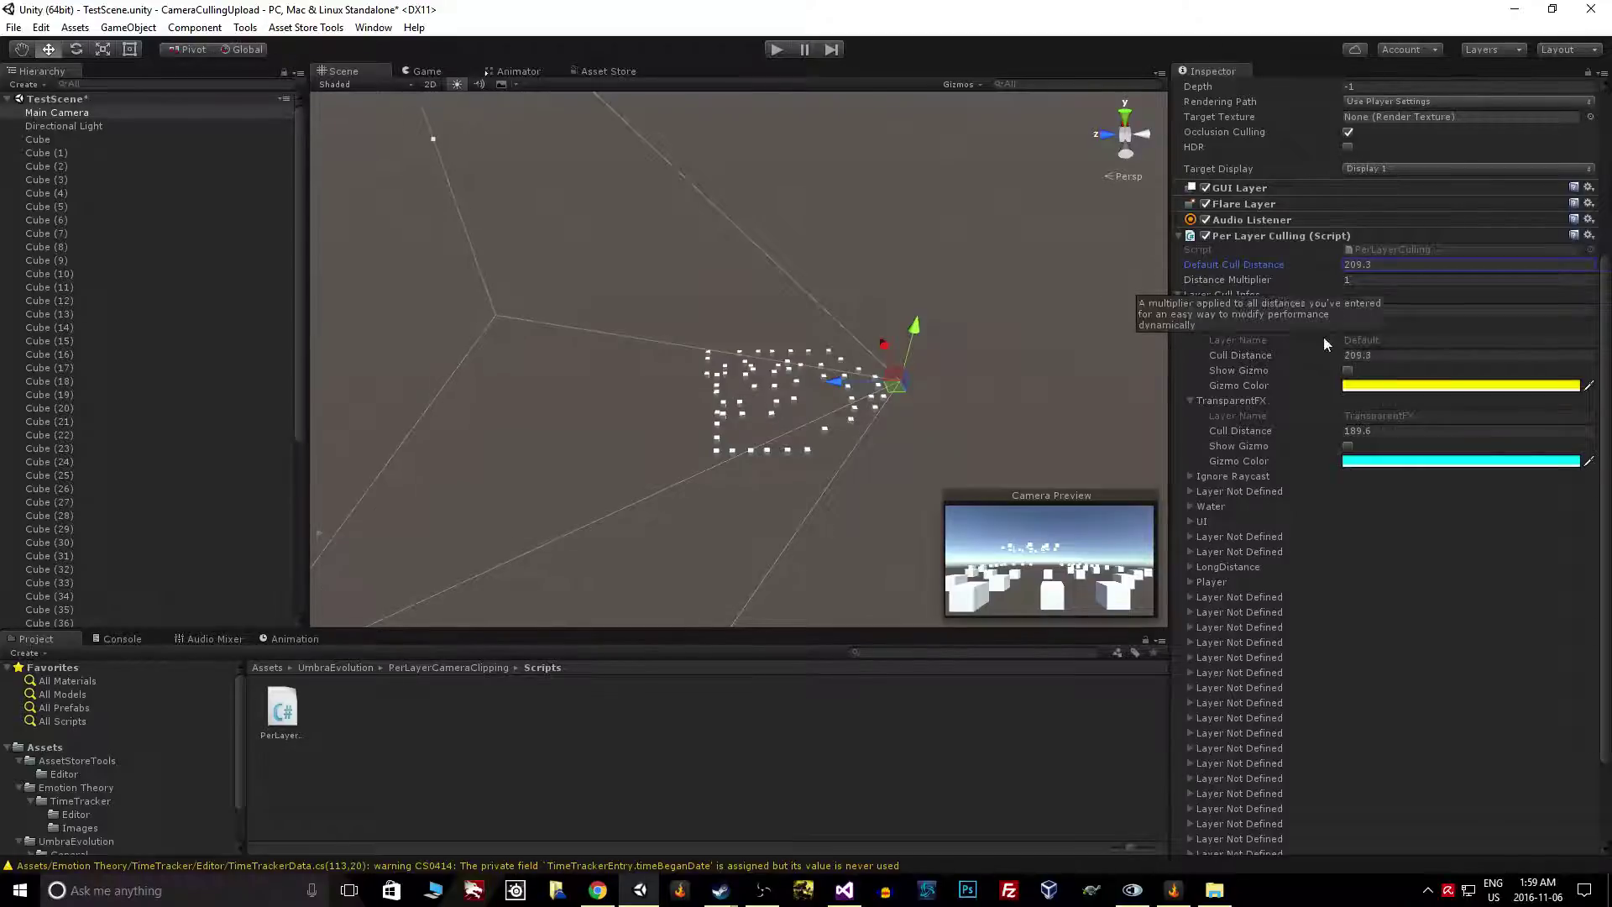
Step: Set the Default Cull Distance to 100 and reset all layers to that default
{"action": "scroll", "coordinate": [1327, 356], "scroll_direction": "down", "scroll_amount": 3}
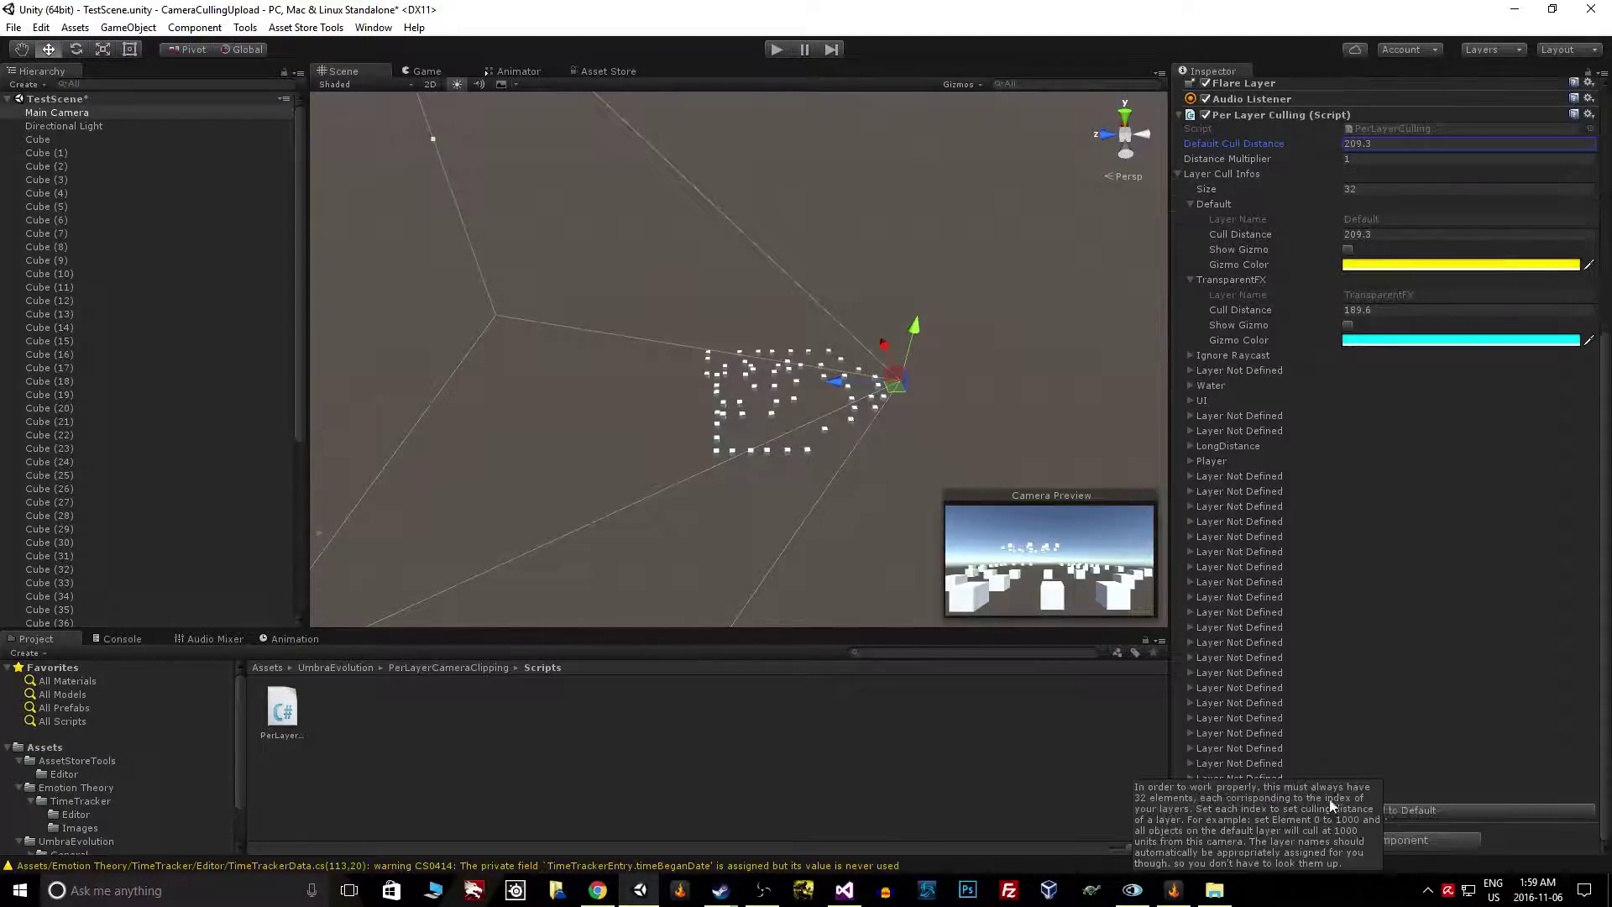
{"action": "left_click", "coordinate": [1406, 810]}
{"action": "scroll", "coordinate": [1459, 447], "scroll_direction": "up", "scroll_amount": 3}
{"action": "left_click", "coordinate": [1380, 299]}
{"action": "type", "text": "100"}
{"action": "scroll", "coordinate": [1384, 588], "scroll_direction": "down", "scroll_amount": 3}
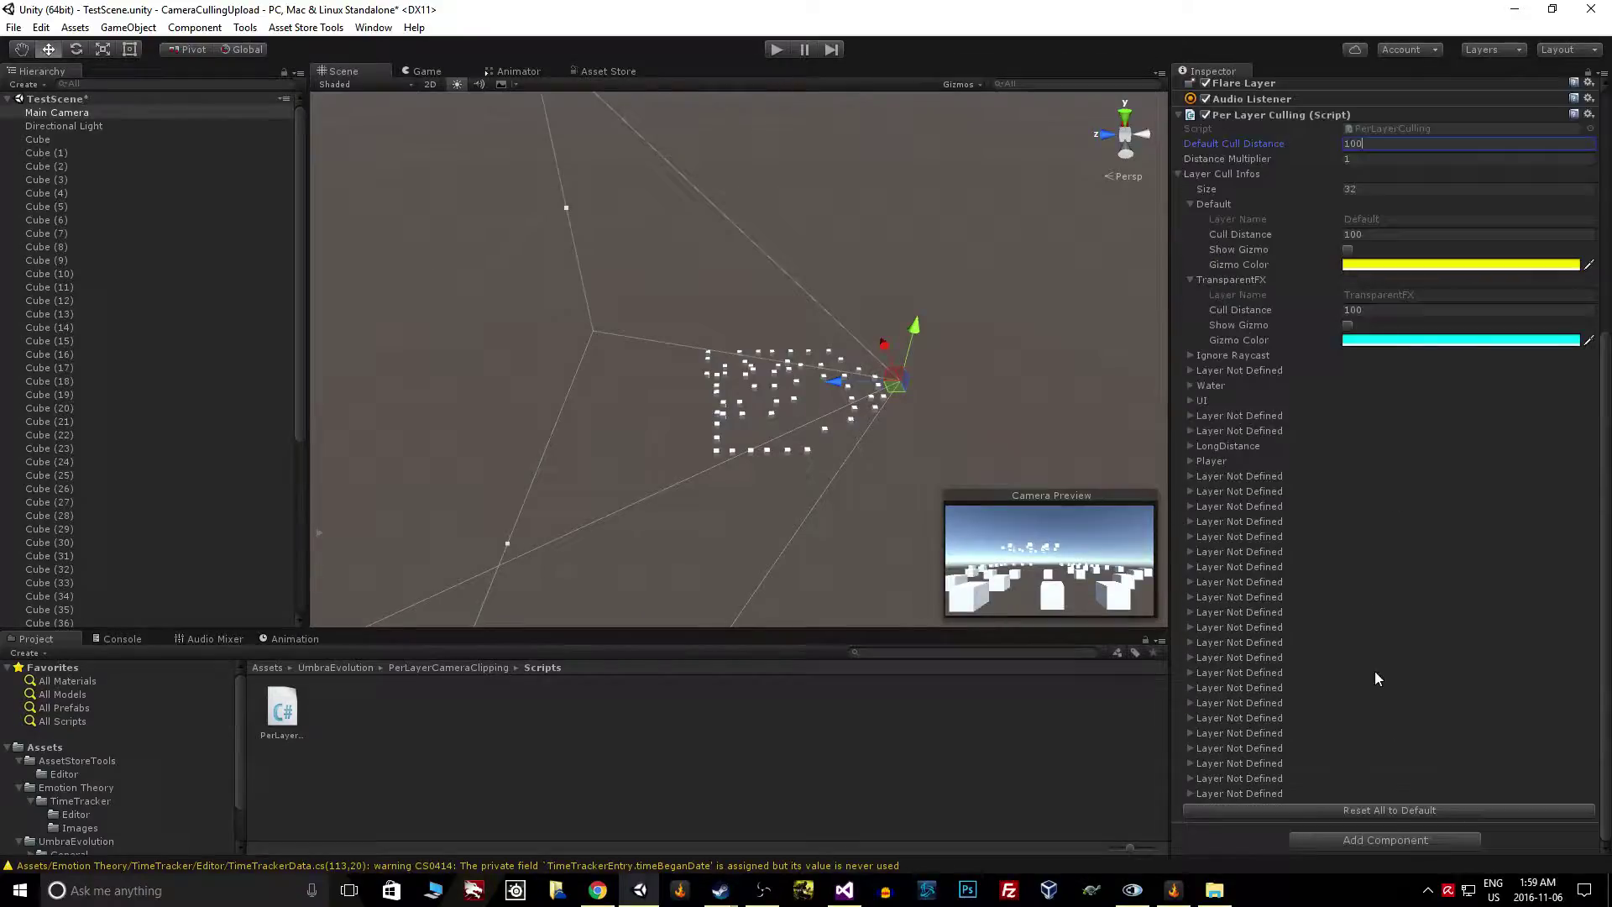
{"action": "left_click", "coordinate": [1393, 811]}
{"action": "scroll", "coordinate": [1276, 411], "scroll_direction": "up", "scroll_amount": 3}
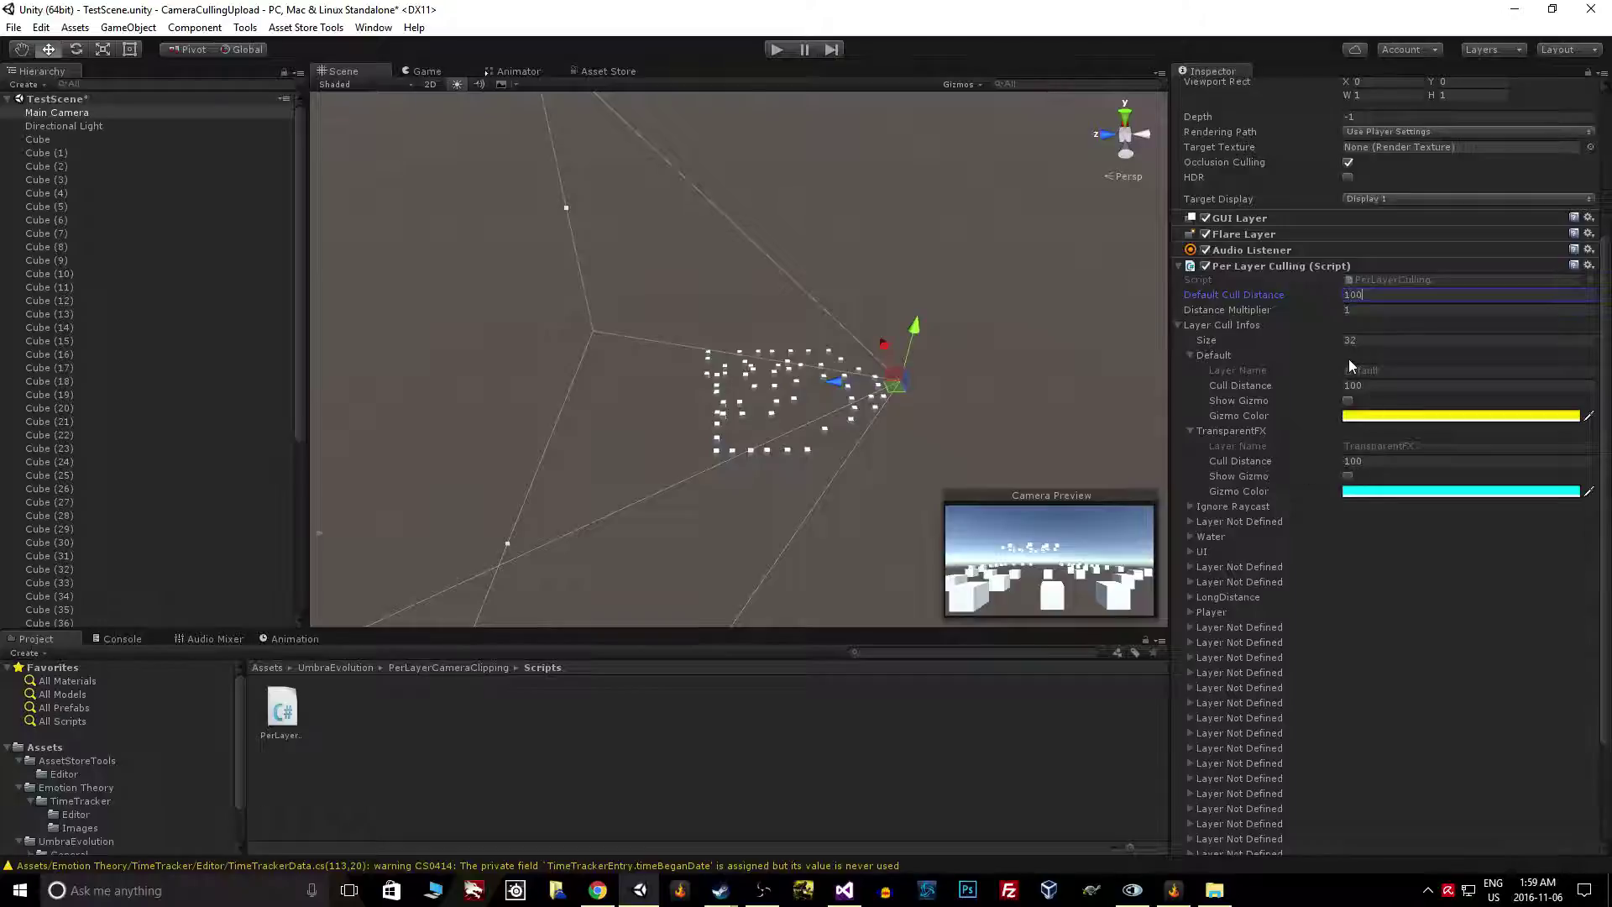
Step: Show the culling gizmos for the Default and TransparentFX layers and set the TransparentFX cull distance to 31.3
{"action": "left_click", "coordinate": [1348, 400]}
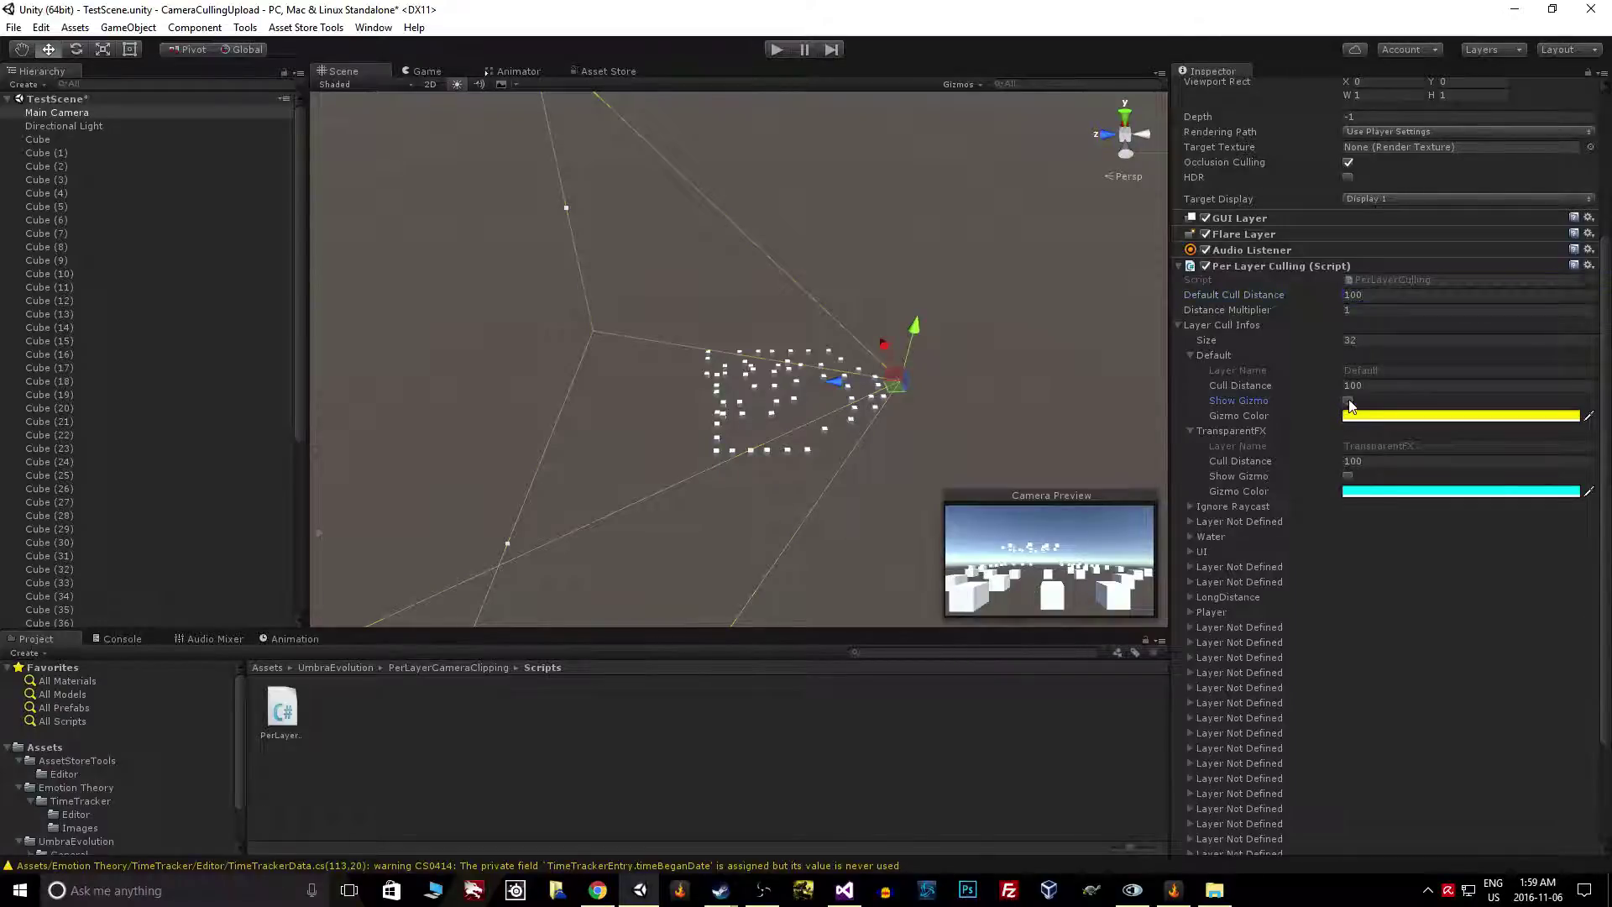
{"action": "left_click", "coordinate": [1347, 476]}
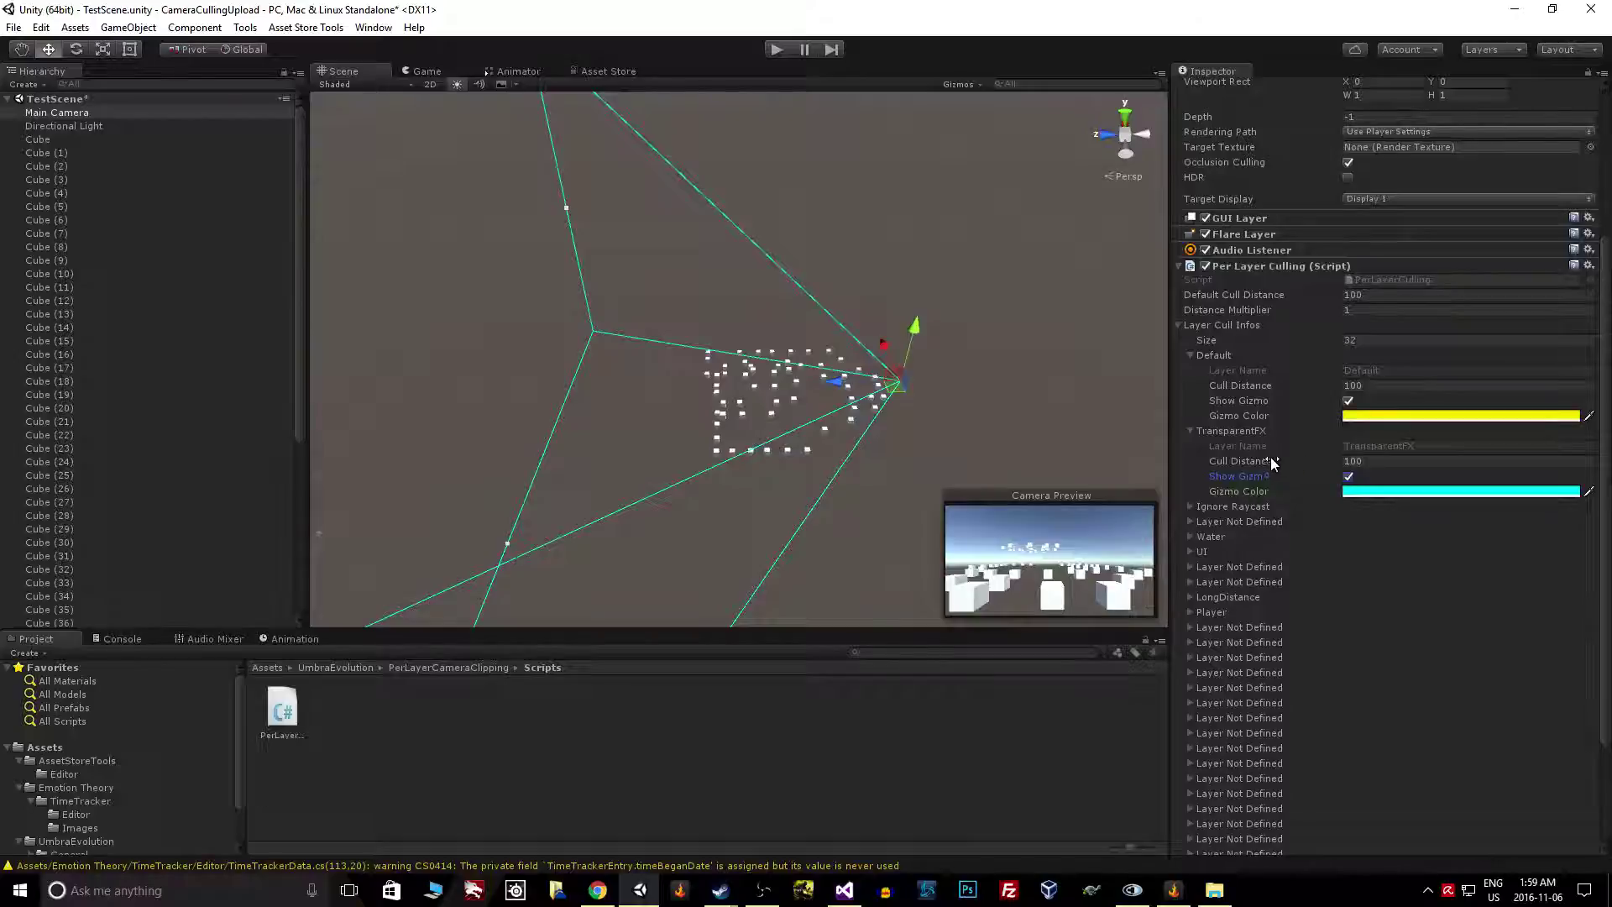
{"action": "left_click_drag", "start_coordinate": [1268, 461], "coordinate": [1136, 466]}
{"action": "middle_click_drag", "start_coordinate": [610, 339], "coordinate": [603, 336]}
{"action": "scroll", "coordinate": [663, 425], "scroll_direction": "up", "scroll_amount": 5}
{"action": "left_click_drag", "start_coordinate": [670, 462], "coordinate": [724, 380], "text": "alt"}
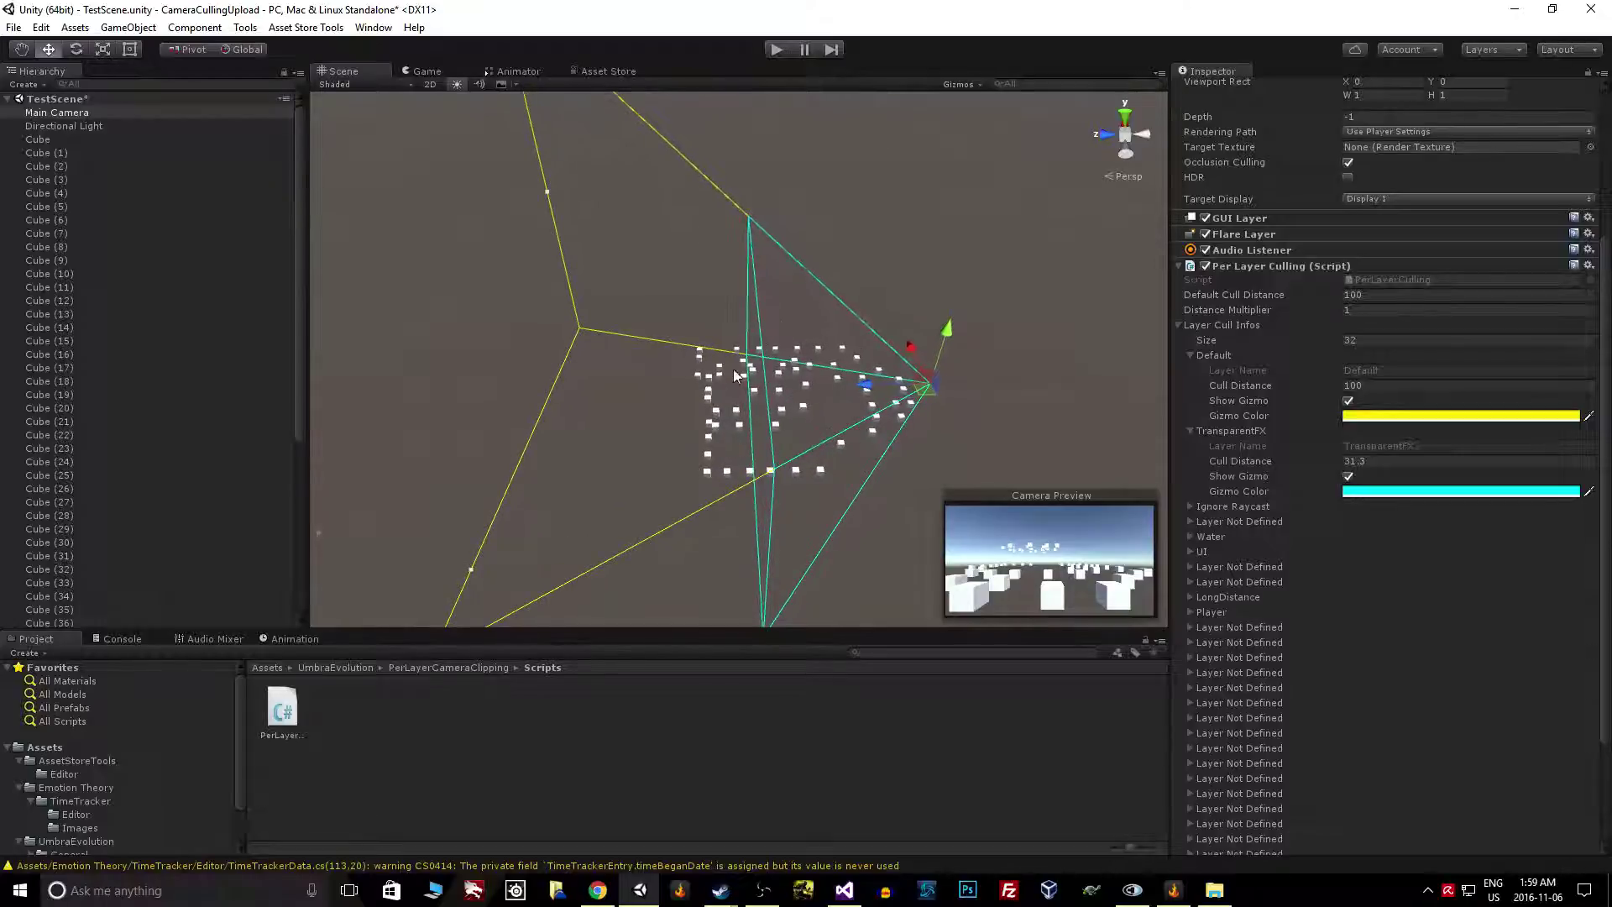
{"action": "middle_click_drag", "start_coordinate": [859, 438], "coordinate": [617, 384]}
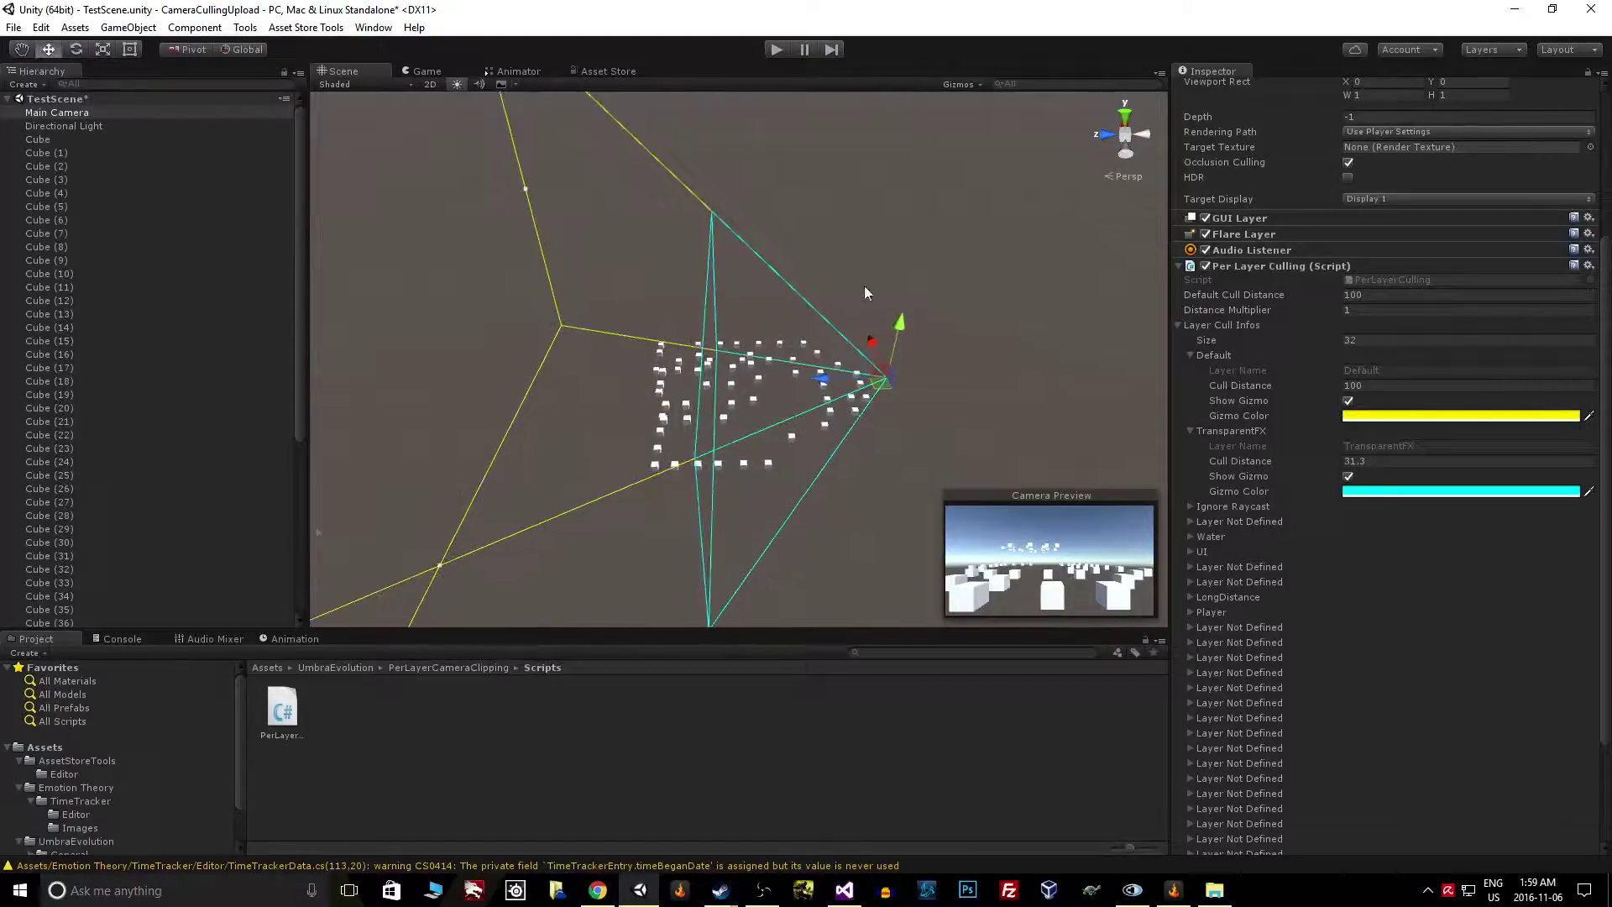
{"action": "middle_click_drag", "start_coordinate": [796, 402], "coordinate": [885, 533]}
{"action": "left_click_drag", "start_coordinate": [767, 477], "coordinate": [744, 467], "text": "alt"}
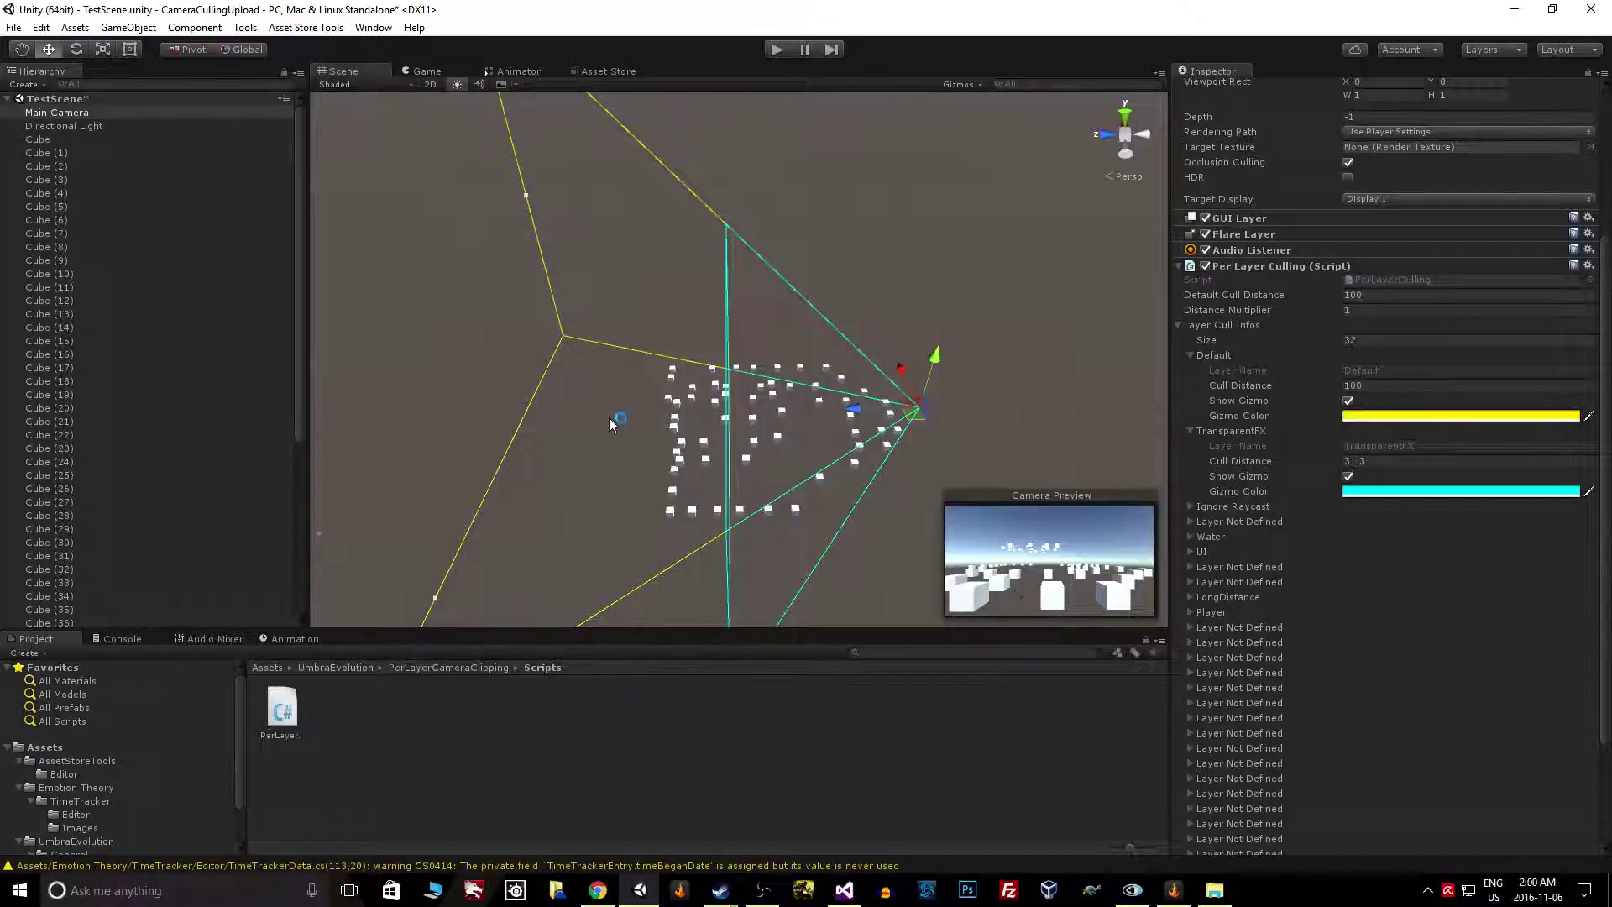
{"action": "middle_click_drag", "start_coordinate": [638, 494], "coordinate": [696, 467]}
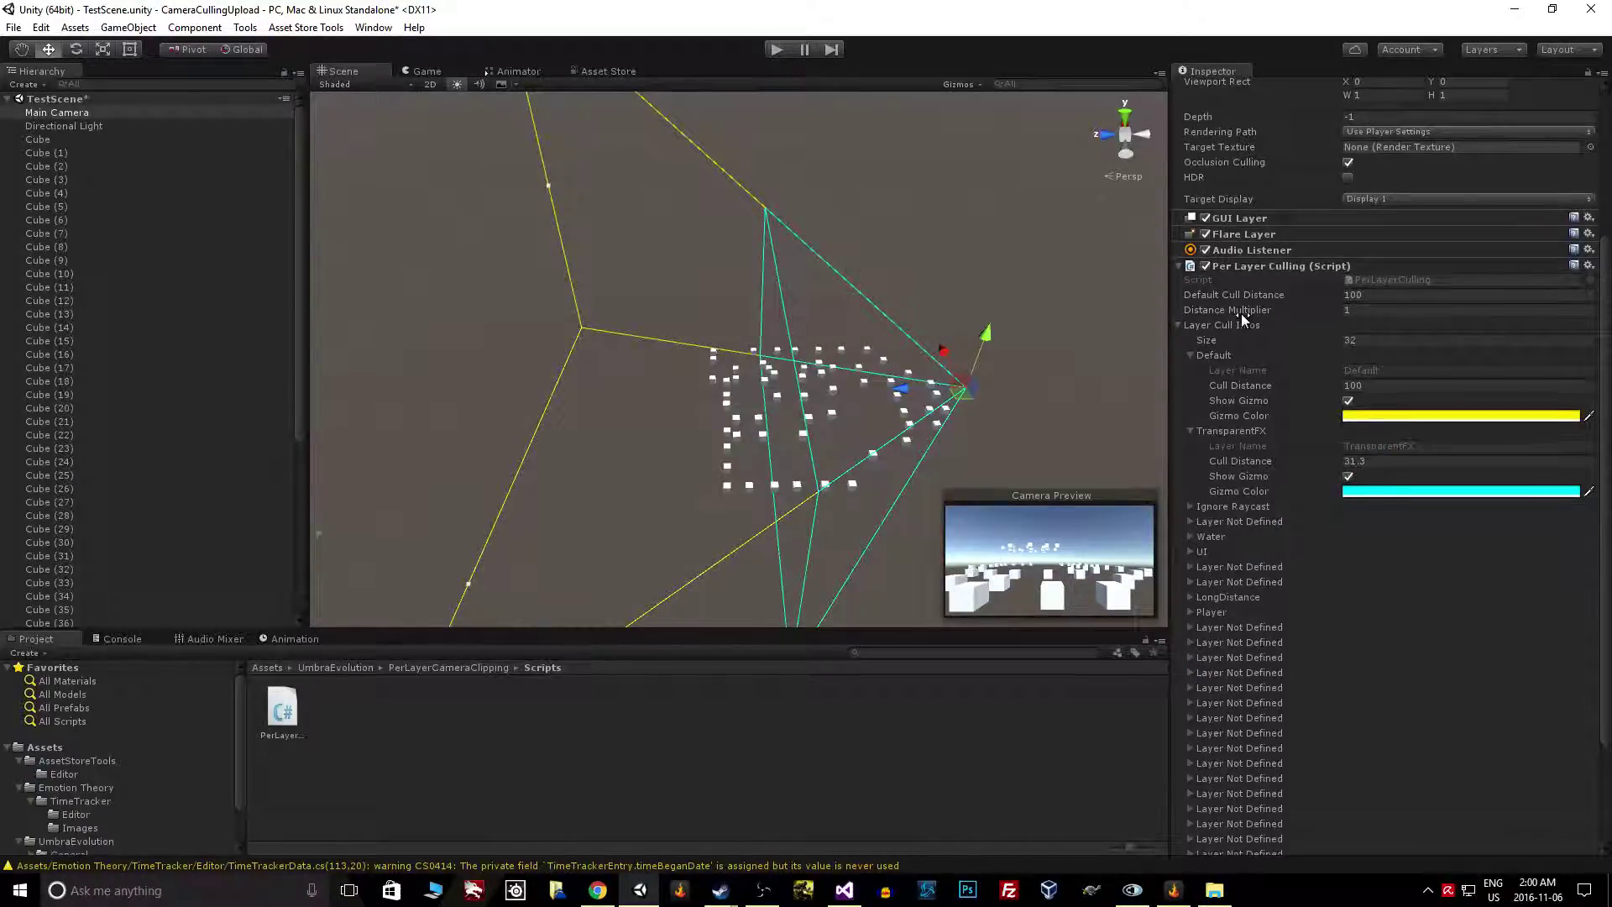
Step: Try Distance Multiplier values of 0.3 and 0.5 to compare the layers' culling ranges in the scene
{"action": "left_click", "coordinate": [1354, 309]}
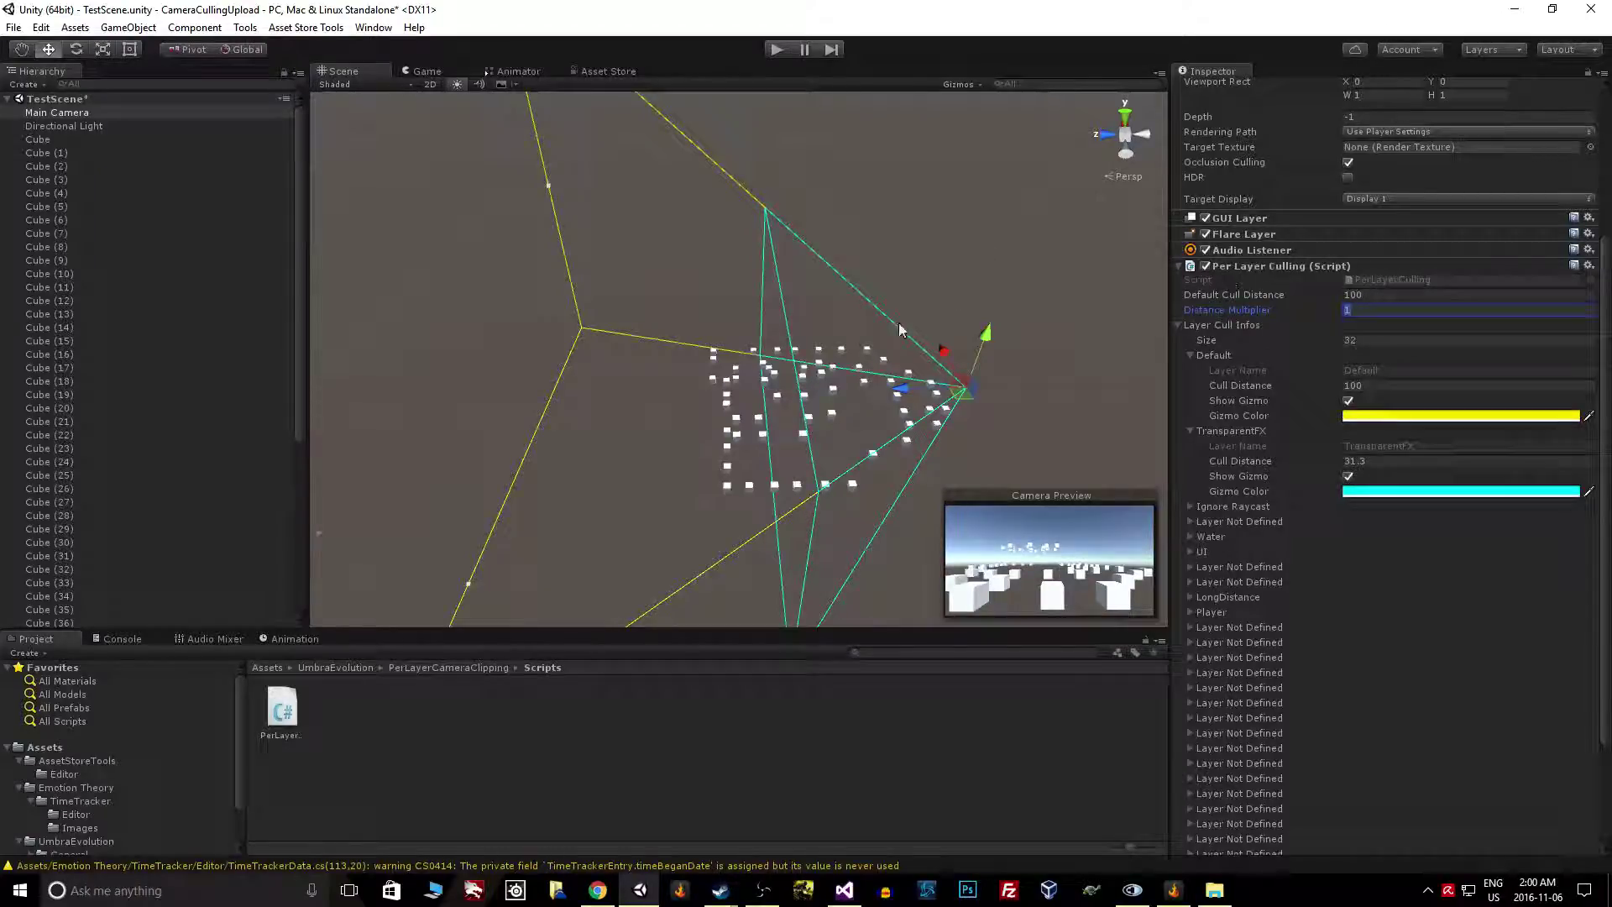
{"action": "middle_click_drag", "start_coordinate": [897, 322], "coordinate": [674, 394]}
{"action": "scroll", "coordinate": [609, 362], "scroll_direction": "up", "scroll_amount": 2}
{"action": "left_click_drag", "start_coordinate": [1241, 307], "coordinate": [1230, 310]}
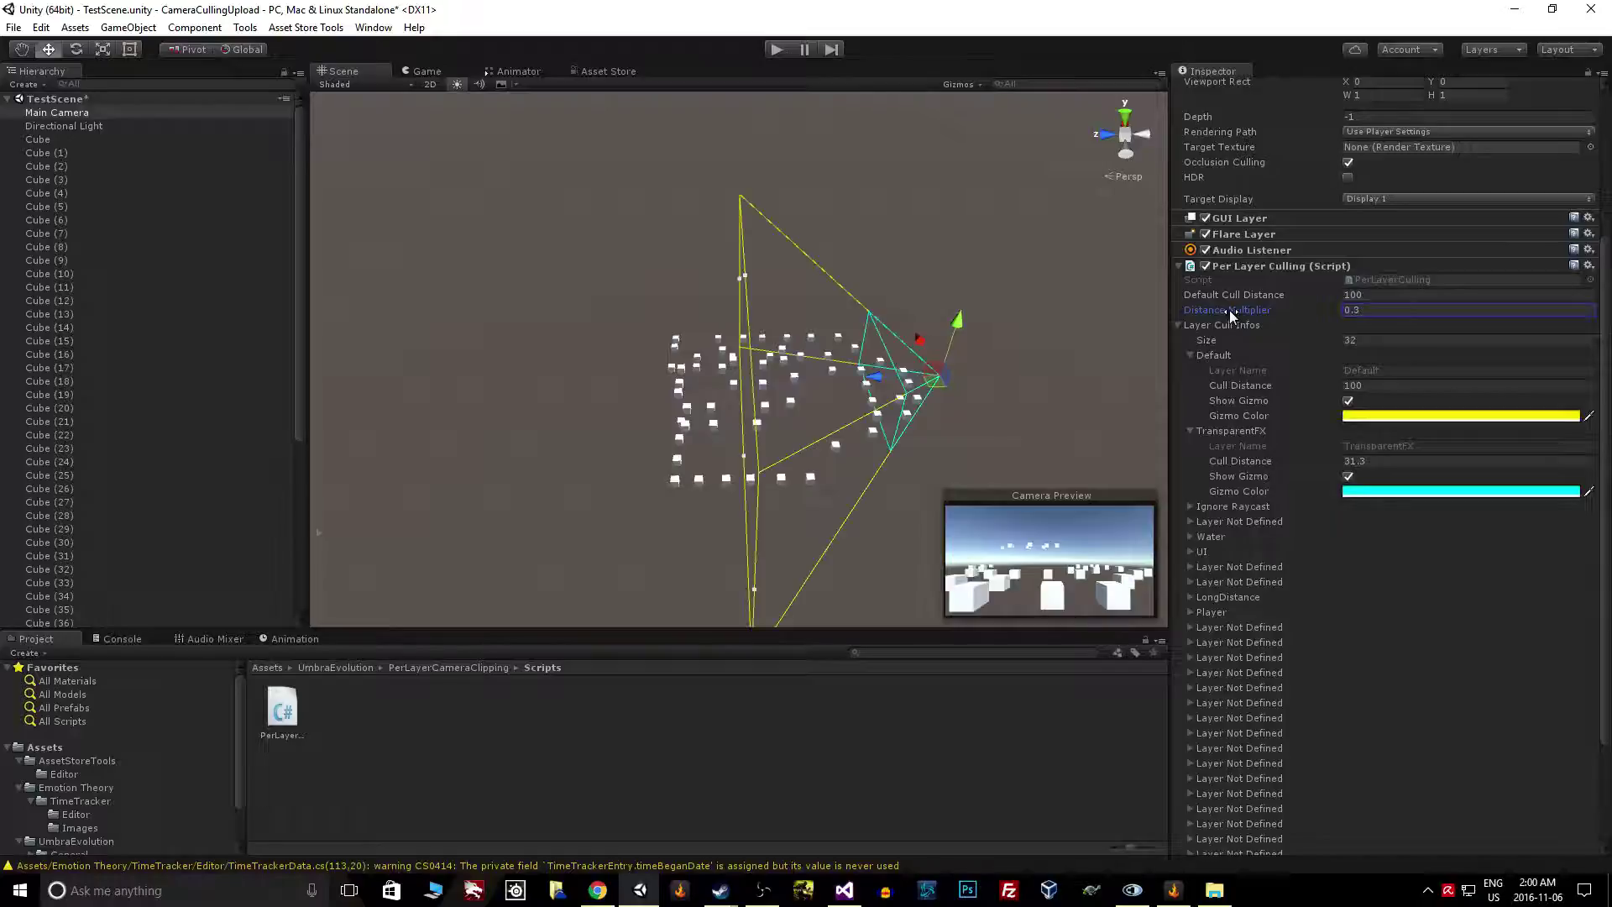
{"action": "left_click", "coordinate": [1368, 310]}
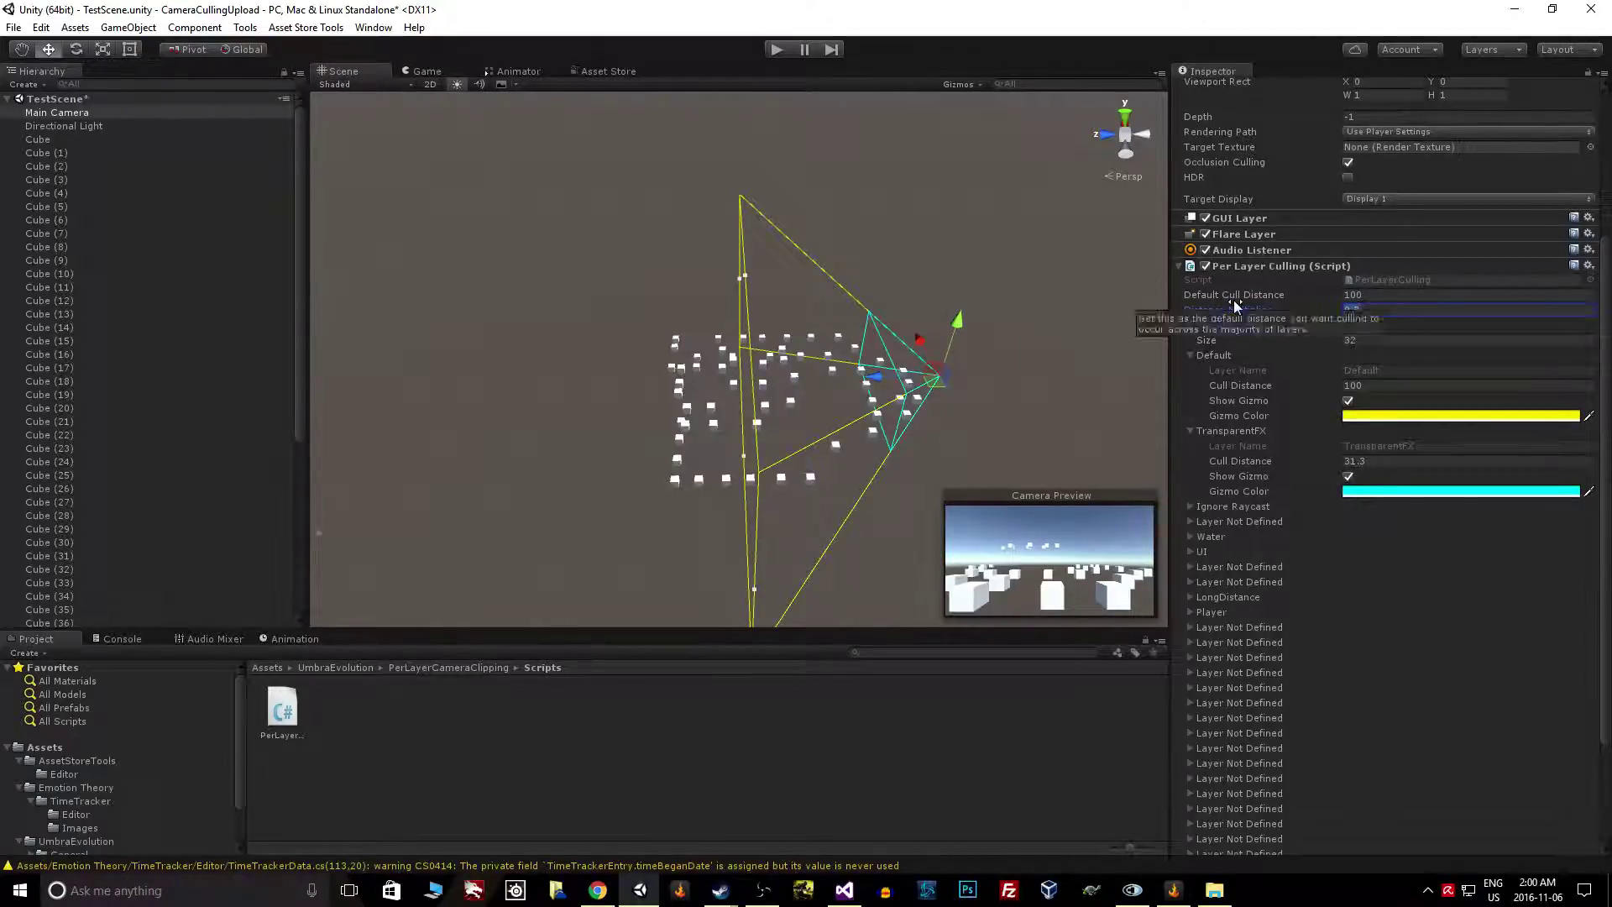
{"action": "type", "text": ".5"}
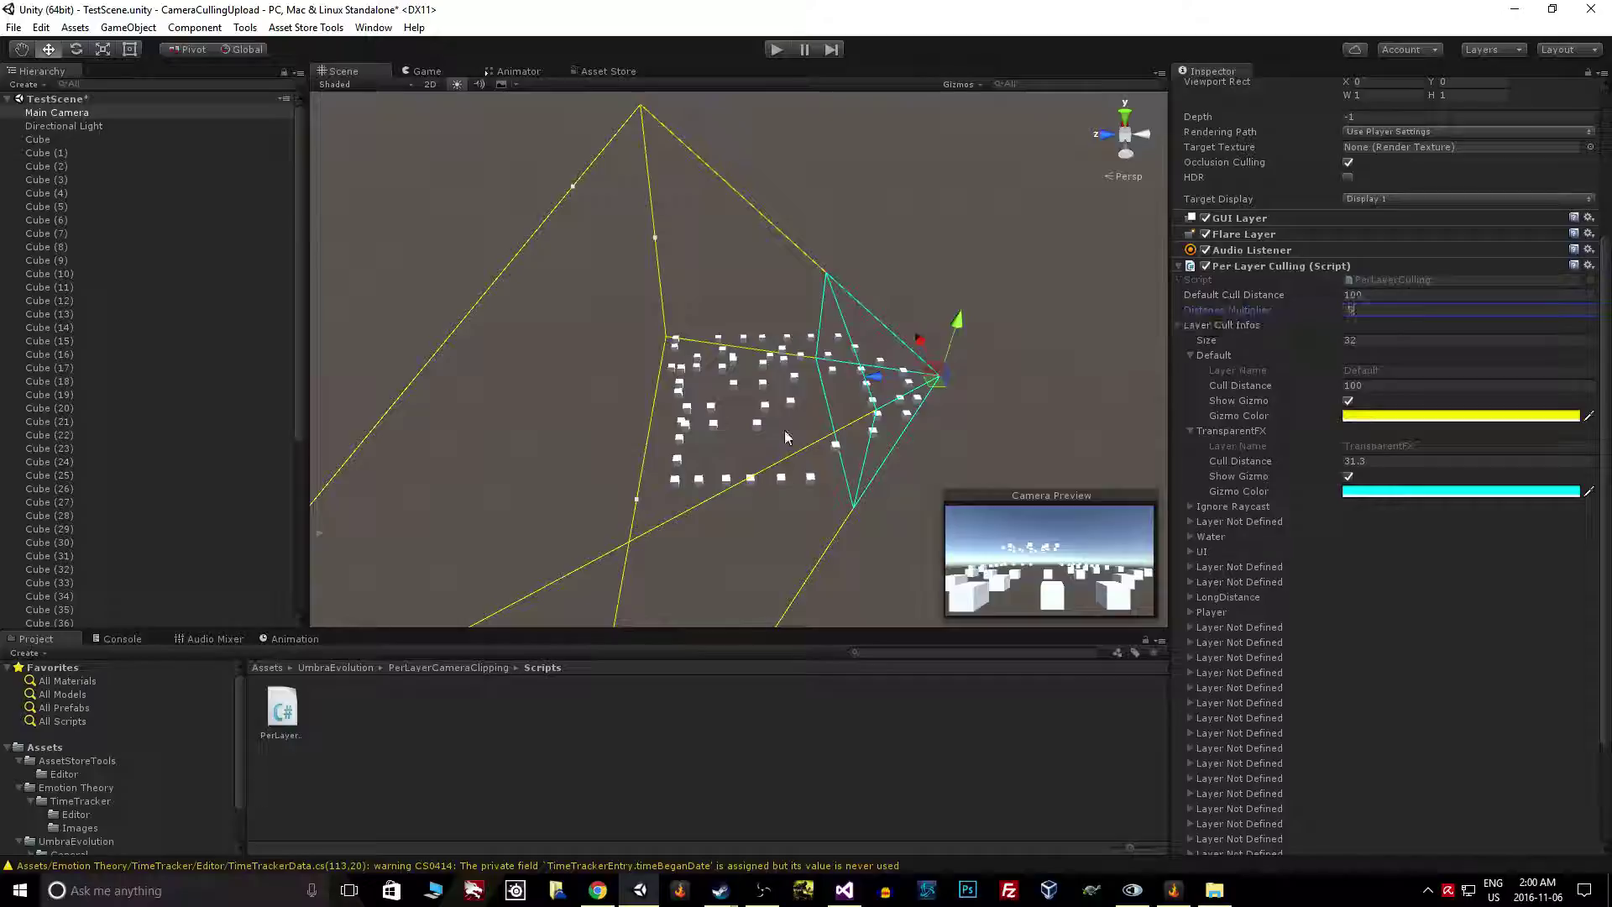
{"action": "mouse_move", "coordinate": [799, 428]}
{"action": "middle_mouse_down"}
{"action": "mouse_move", "coordinate": [345, 434]}
{"action": "mouse_move", "coordinate": [374, 196]}
{"action": "mouse_move", "coordinate": [801, 443]}
{"action": "middle_mouse_up"}
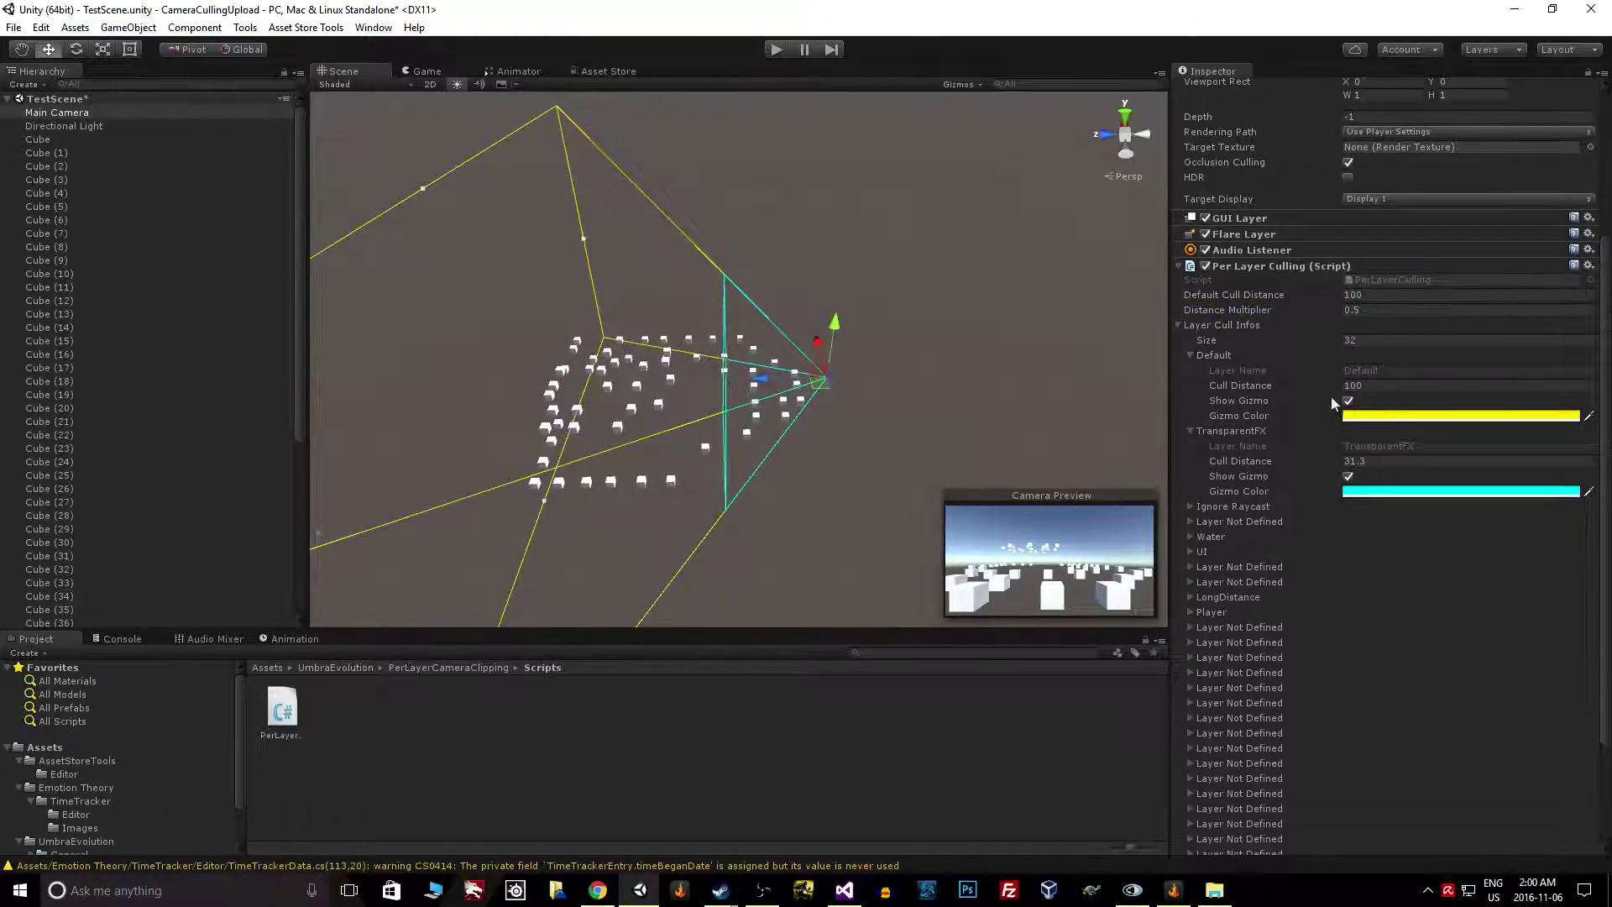
Step: Set the Distance Multiplier to 1 and raise it to 2 to extend the culling ranges
{"action": "left_click", "coordinate": [1373, 307]}
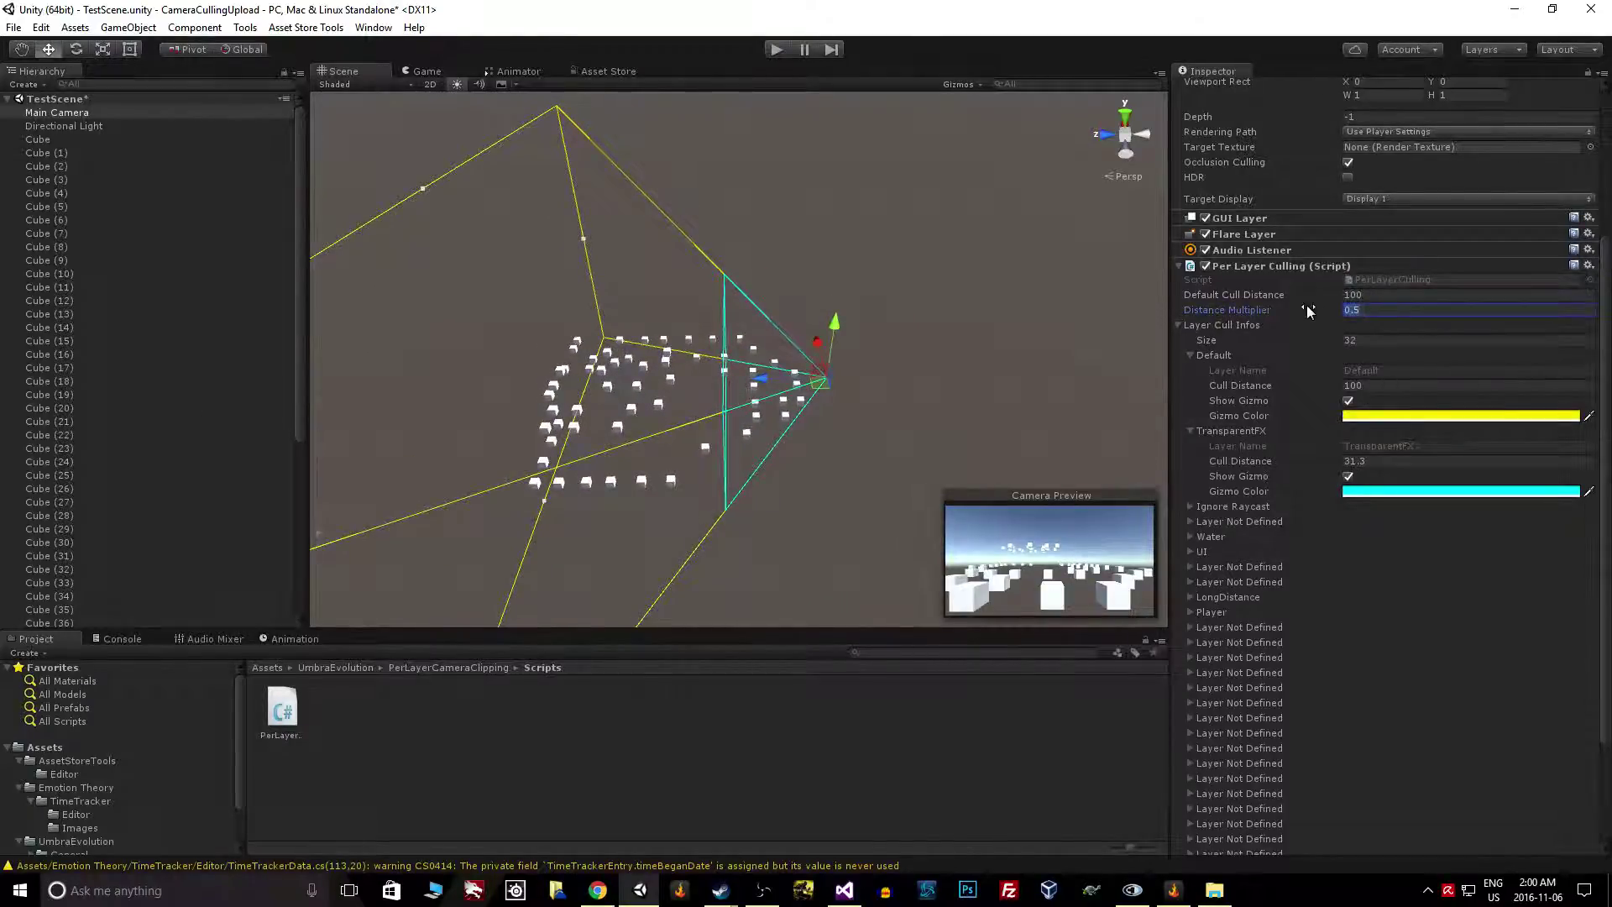
{"action": "type", "text": "1"}
{"action": "left_click", "coordinate": [1373, 385]}
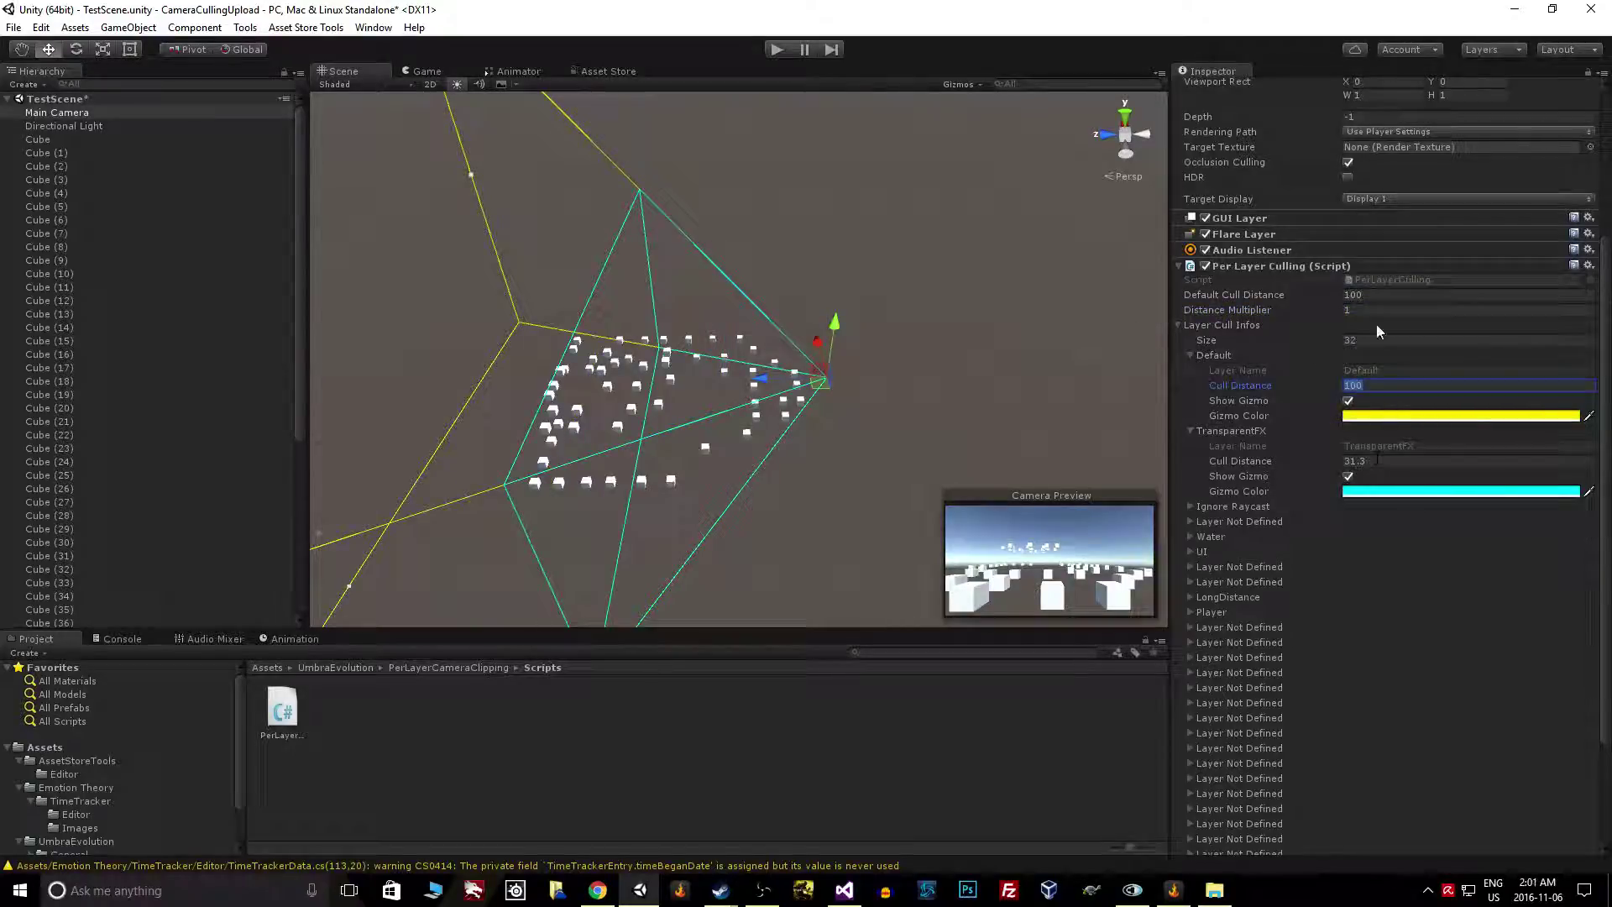
{"action": "type", "text": "2"}
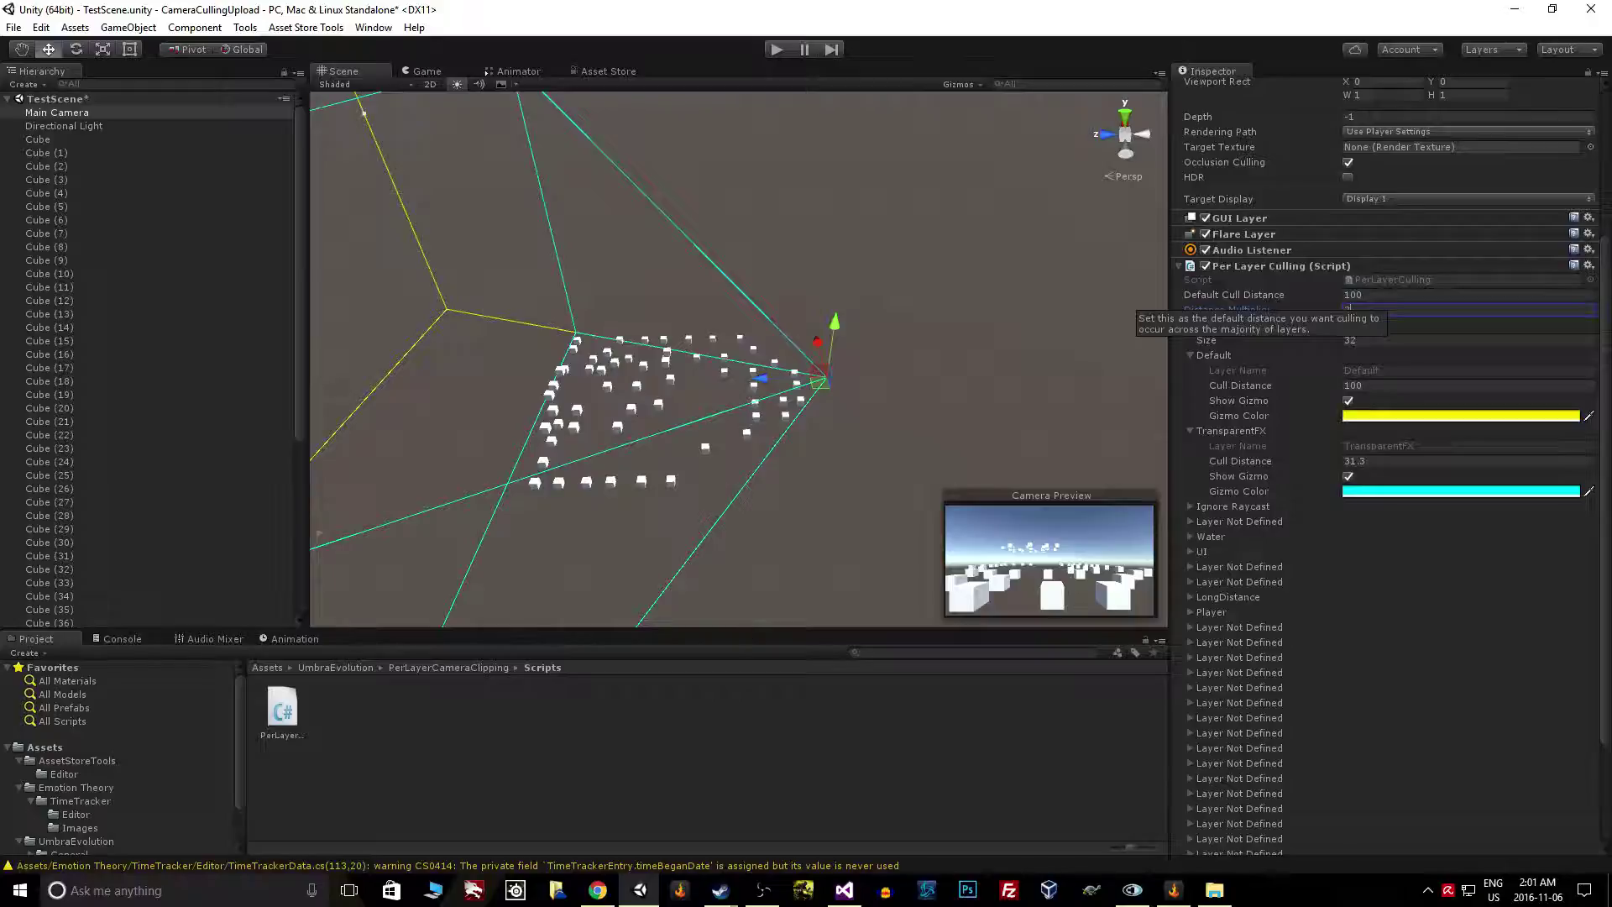
{"action": "middle_click_drag", "start_coordinate": [537, 537], "coordinate": [666, 808]}
{"action": "scroll", "coordinate": [737, 448], "scroll_direction": "down", "scroll_amount": 5}
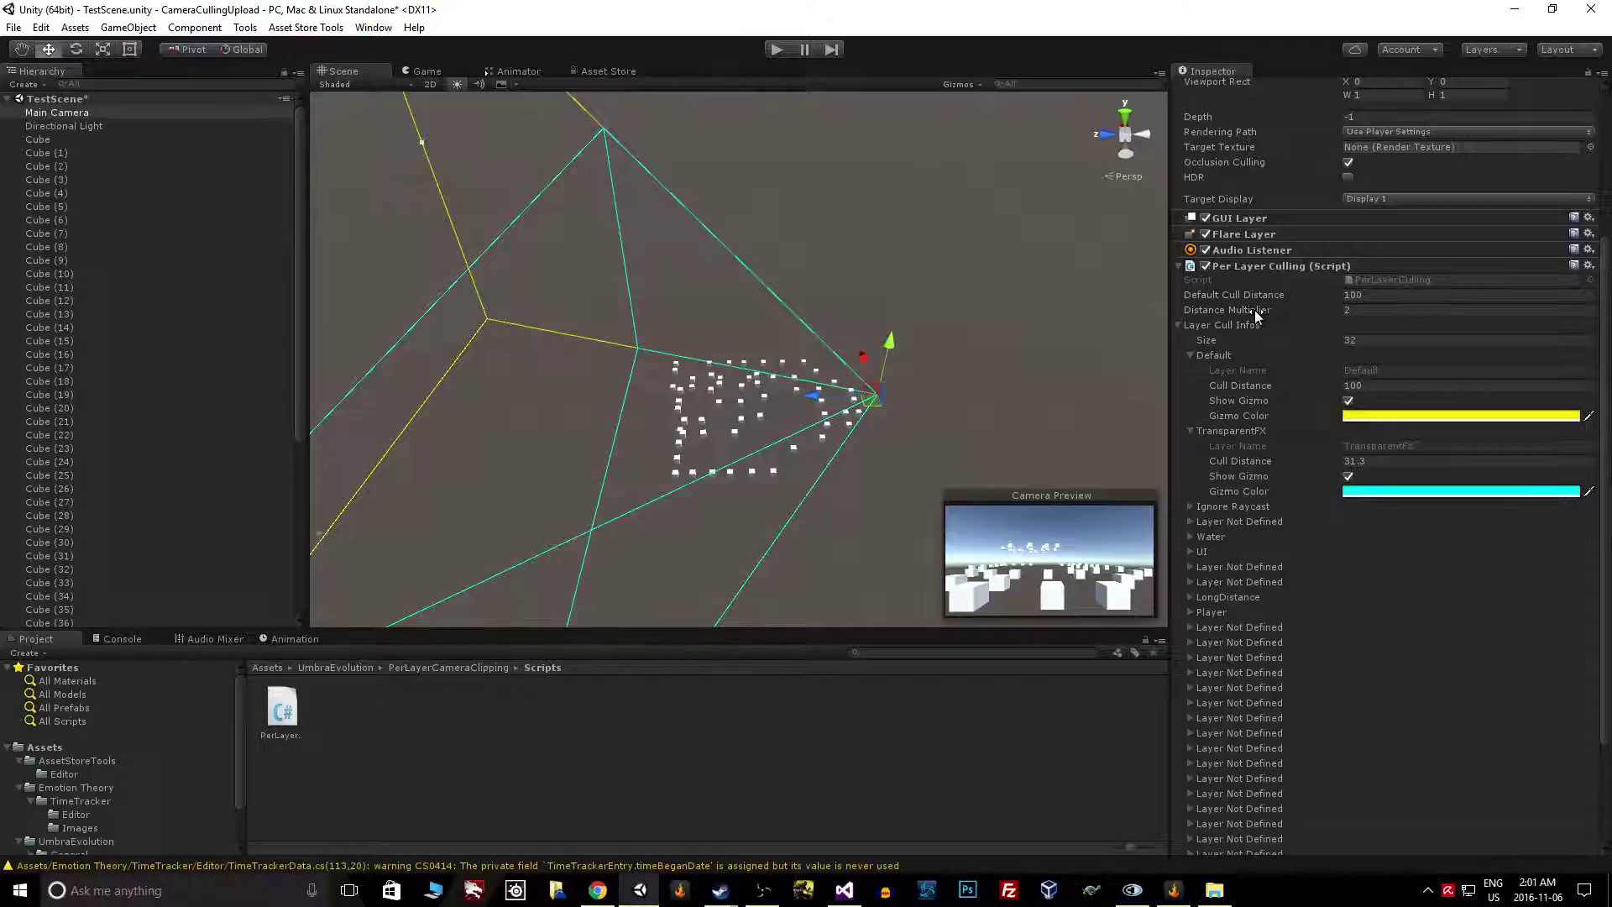
{"action": "middle_click_drag", "start_coordinate": [895, 430], "coordinate": [845, 426]}
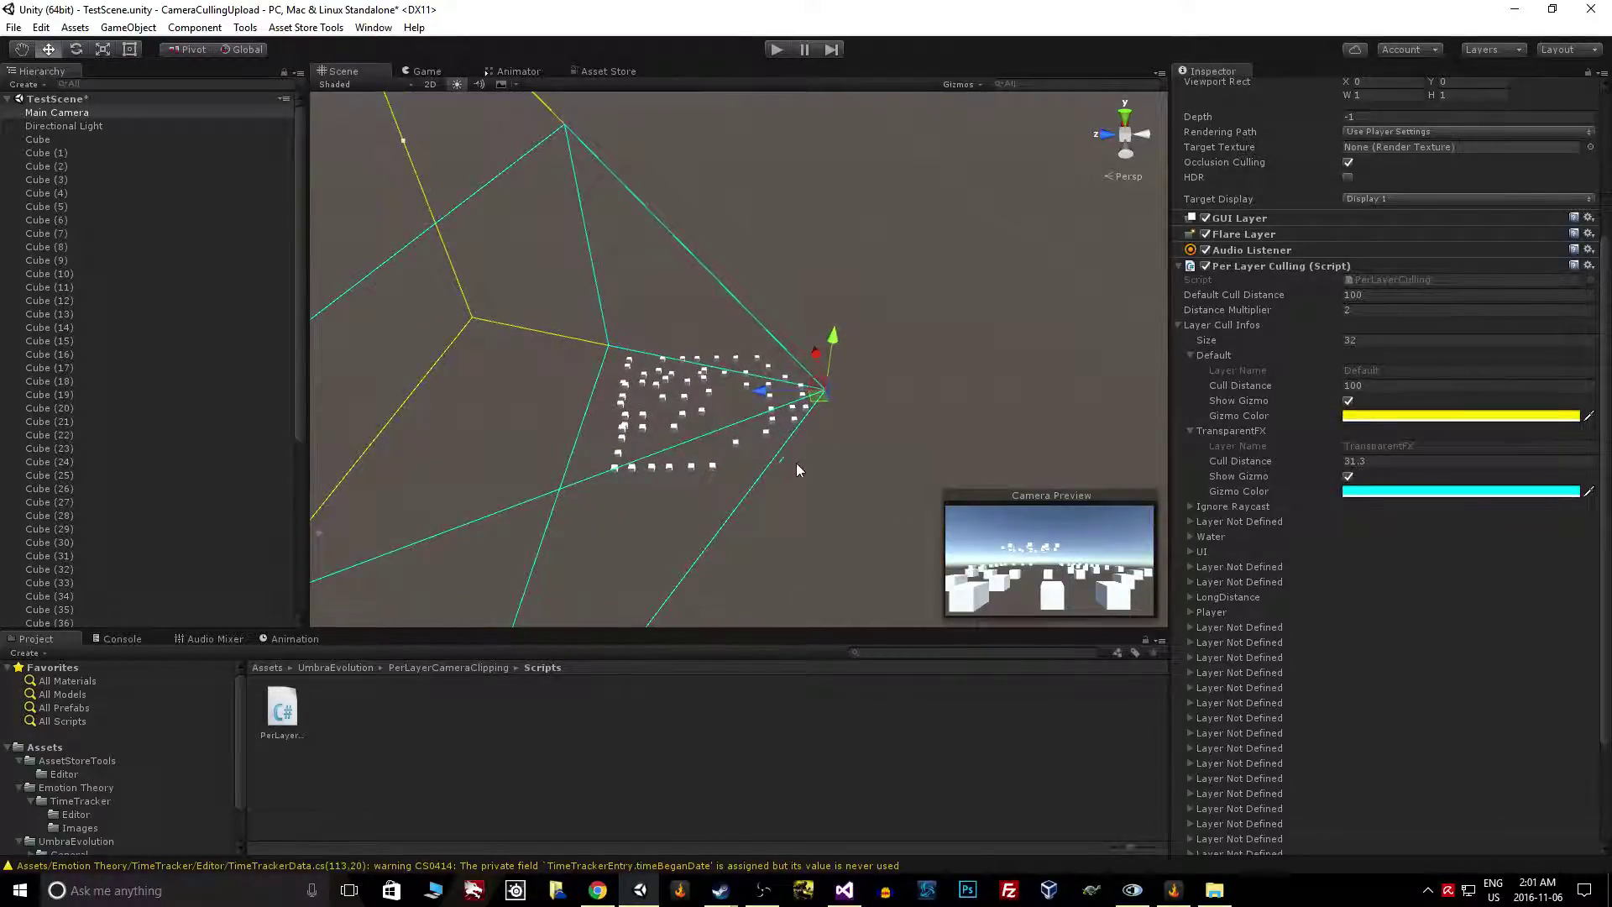
Step: Set the cull distance of the Ignore Raycast layer to 150 and of the TransparentFX layer to 50
{"action": "left_click", "coordinate": [1190, 507]}
{"action": "left_click_drag", "start_coordinate": [1264, 544], "coordinate": [1298, 546]}
{"action": "type", "text": "150"}
{"action": "left_click", "coordinate": [1381, 462]}
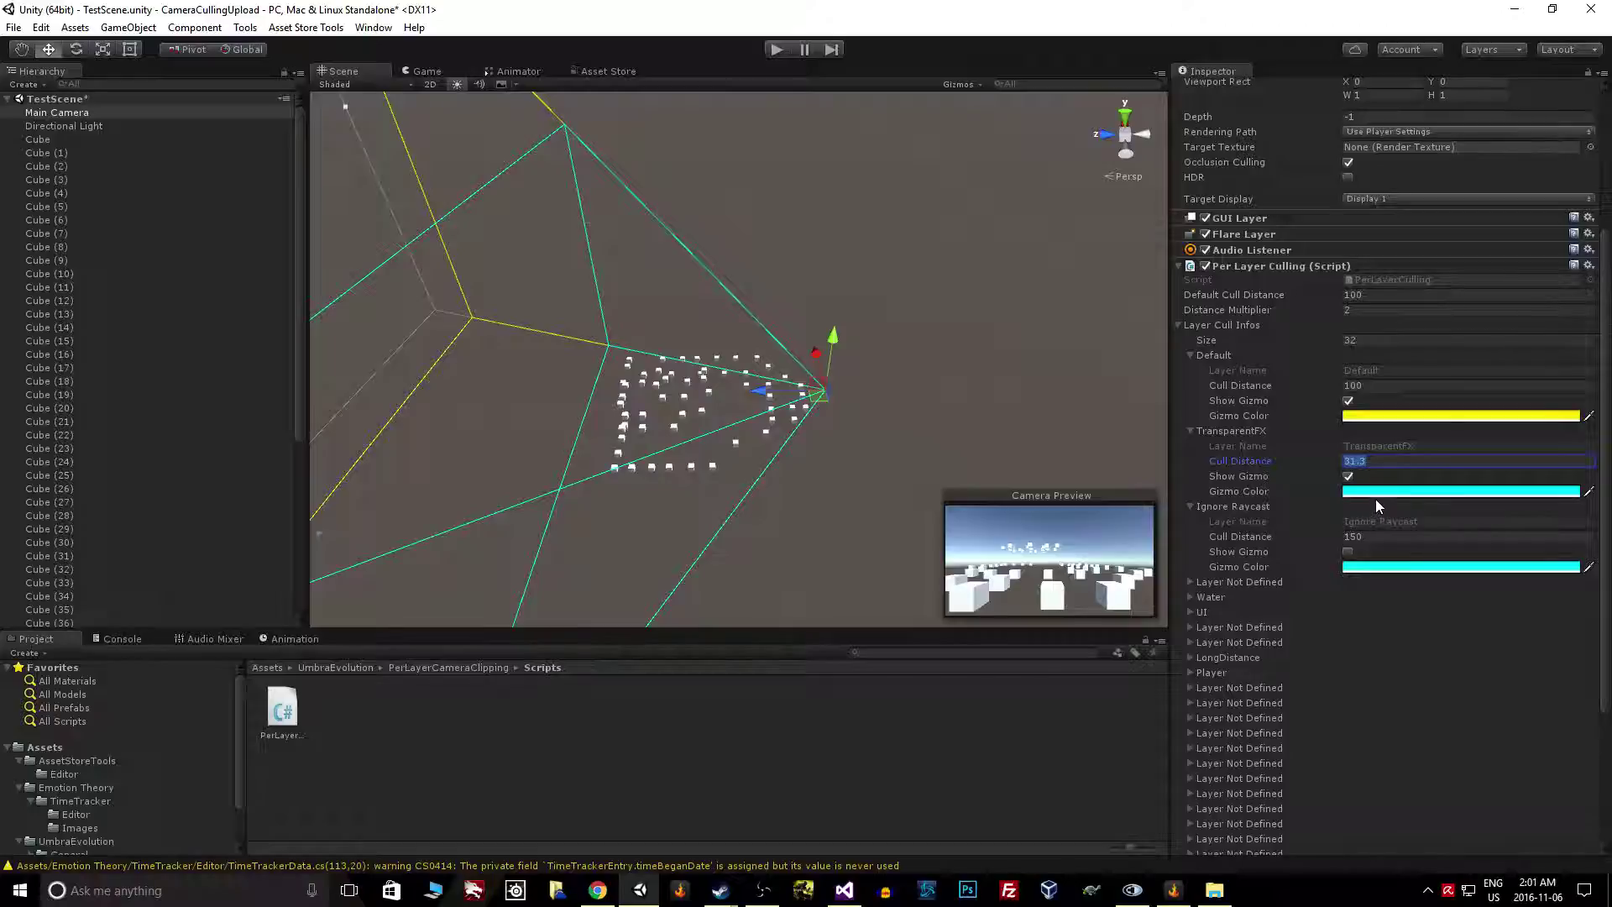
{"action": "type", "text": "50"}
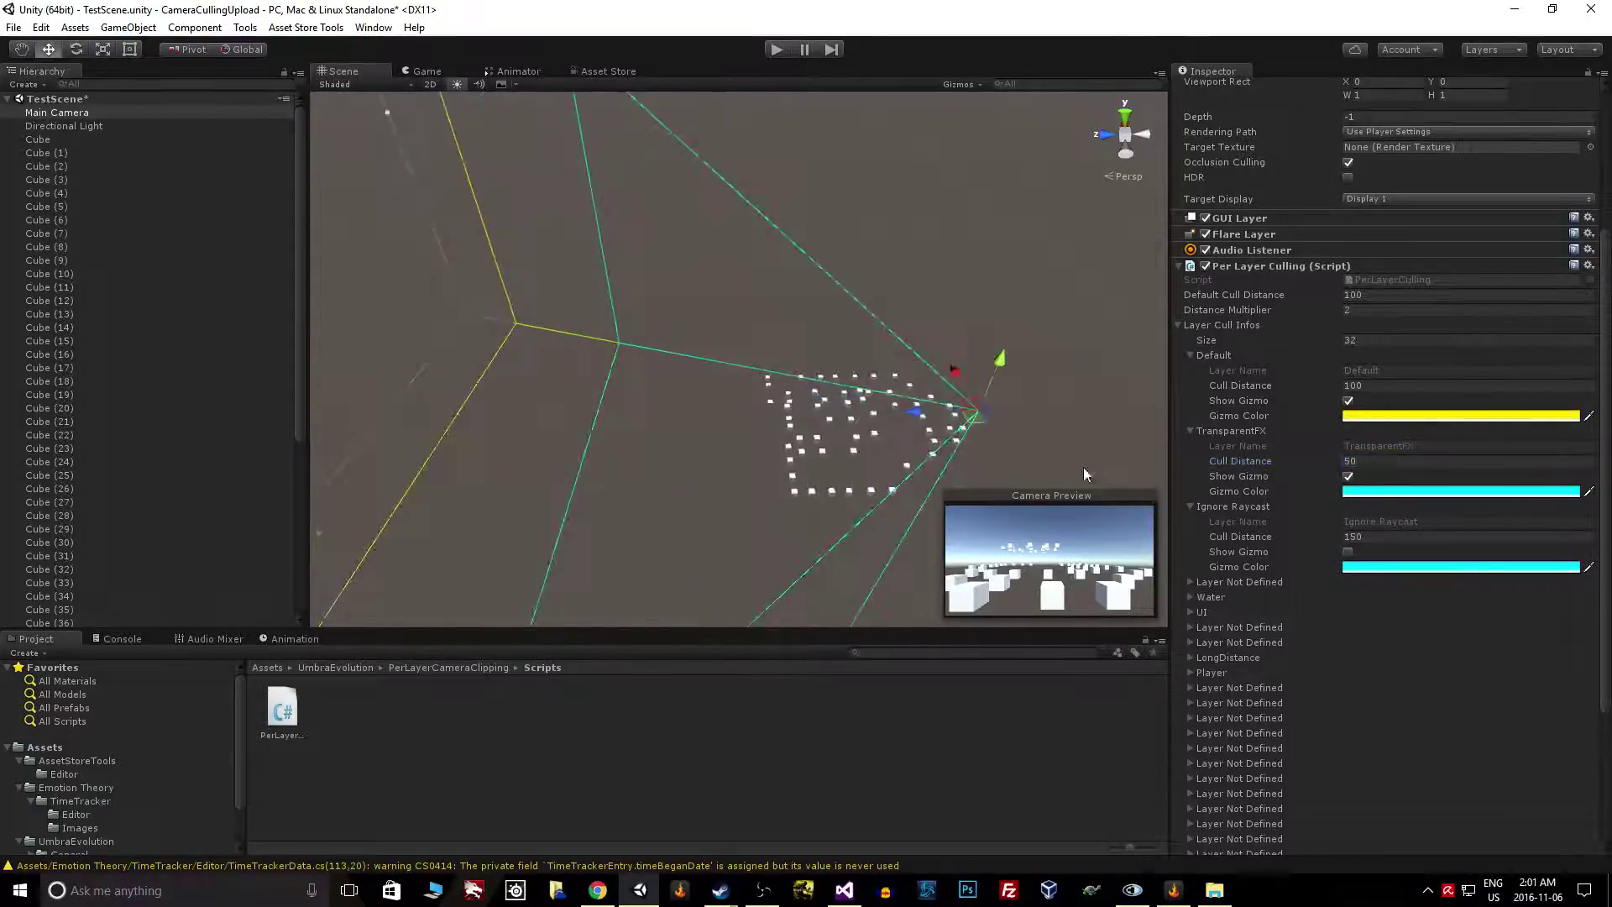
Step: Examine the camera's far clipping plane and the culling gizmos in relation to the layers' cull distances
{"action": "scroll", "coordinate": [729, 403], "scroll_direction": "down", "scroll_amount": 5}
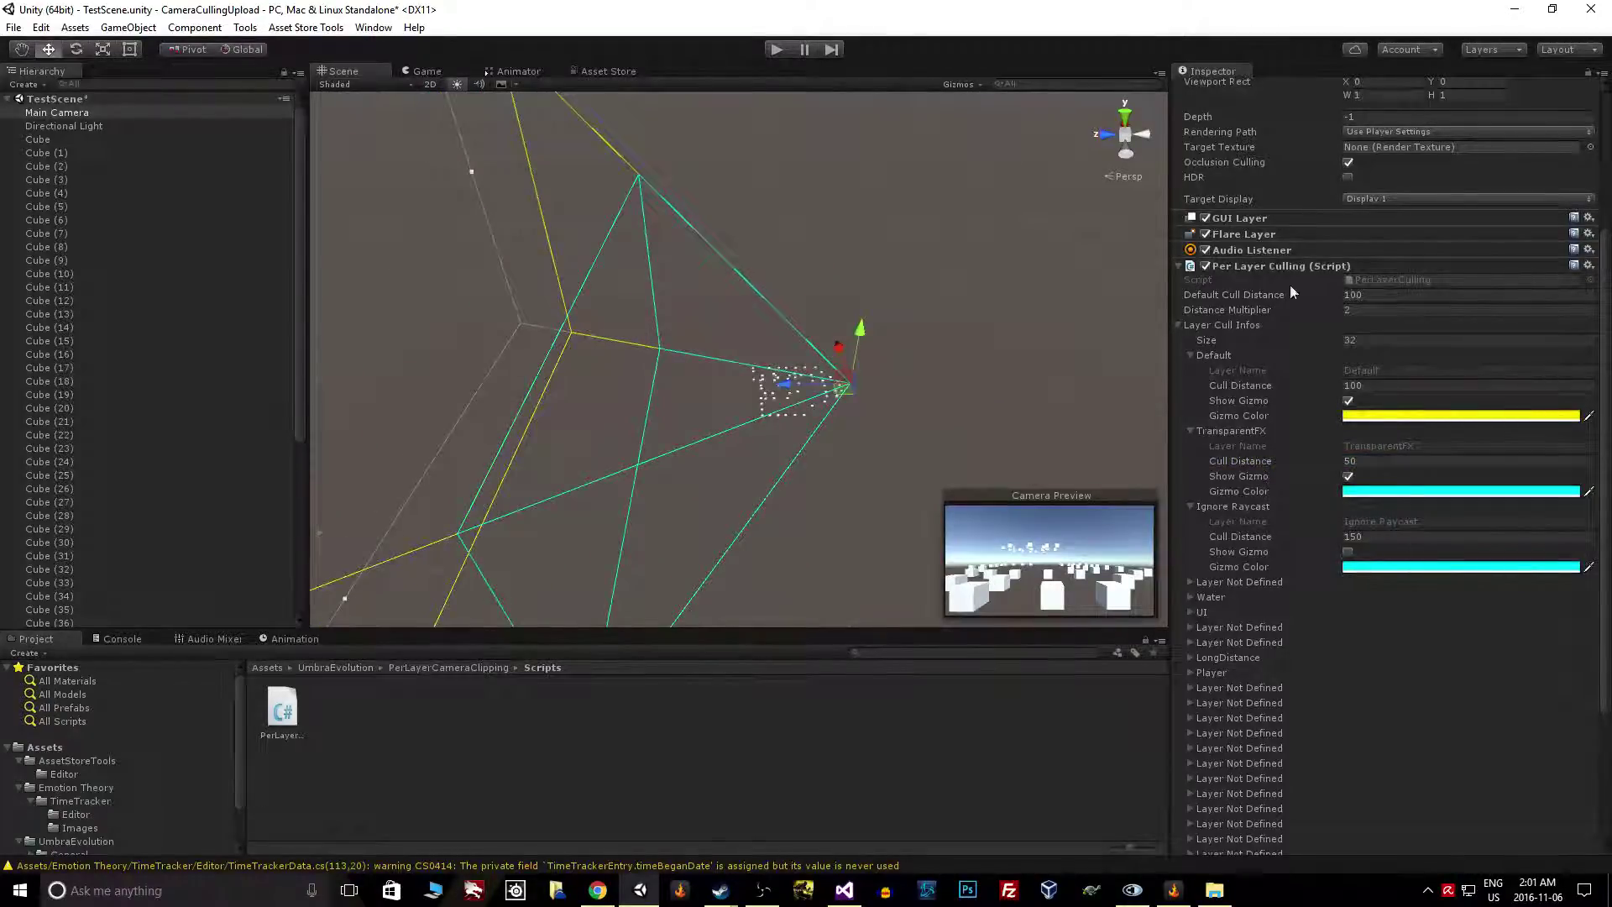
{"action": "scroll", "coordinate": [1299, 264], "scroll_direction": "up", "scroll_amount": 5}
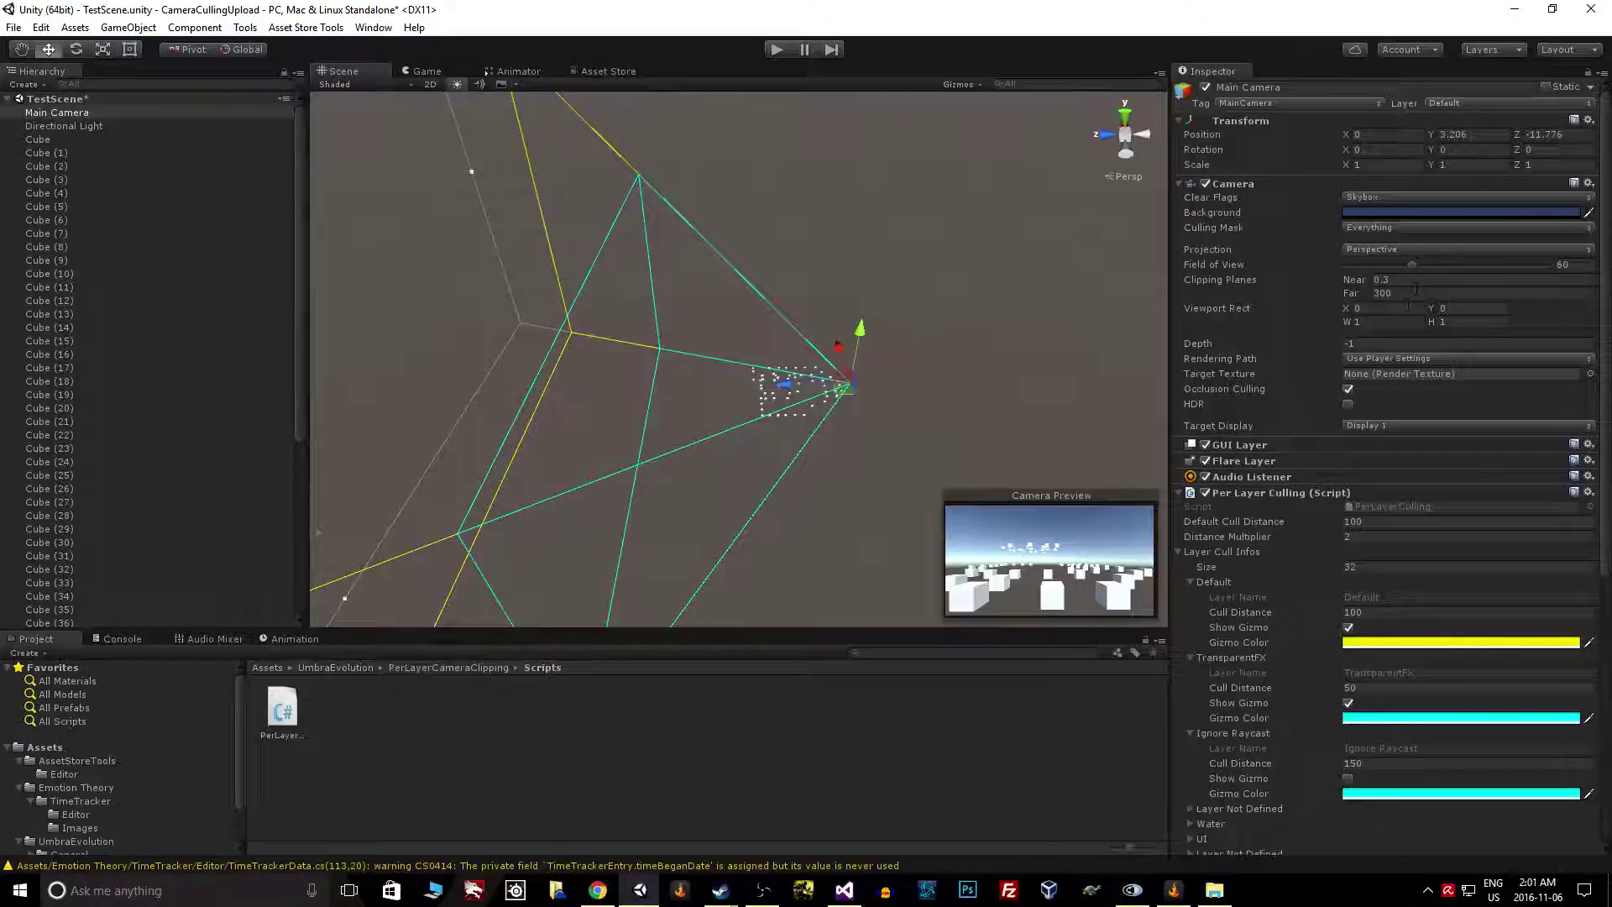
{"action": "scroll", "coordinate": [1333, 556], "scroll_direction": "down", "scroll_amount": 3}
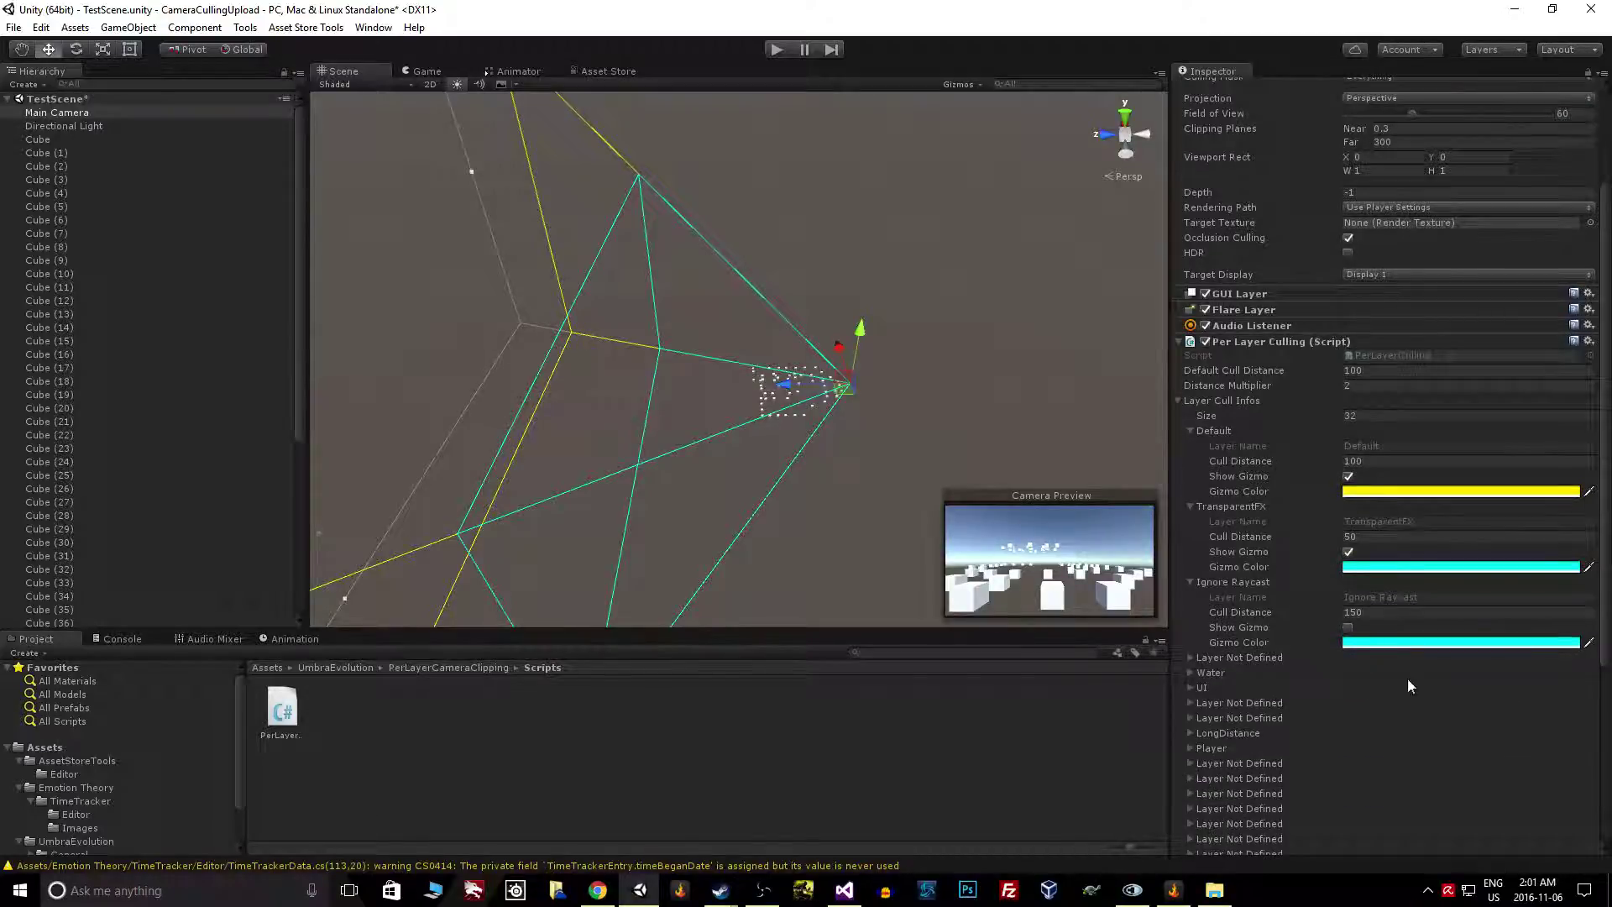
{"action": "left_click", "coordinate": [1376, 612]}
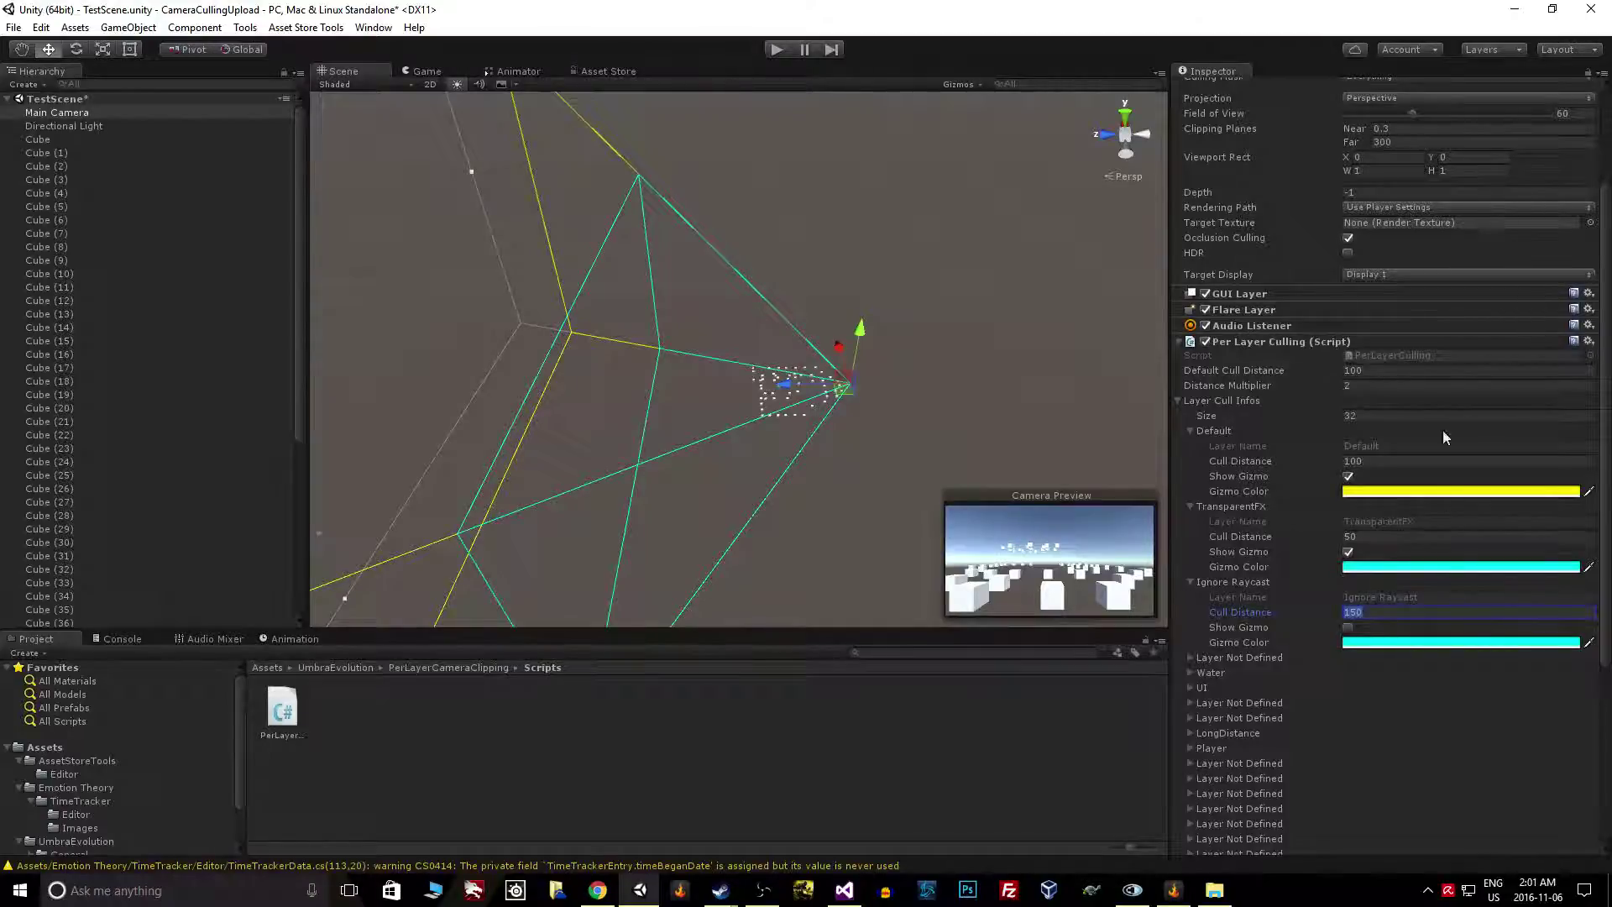
{"action": "middle_click_drag", "start_coordinate": [642, 445], "coordinate": [781, 489]}
{"action": "scroll", "coordinate": [728, 515], "scroll_direction": "down", "scroll_amount": 3}
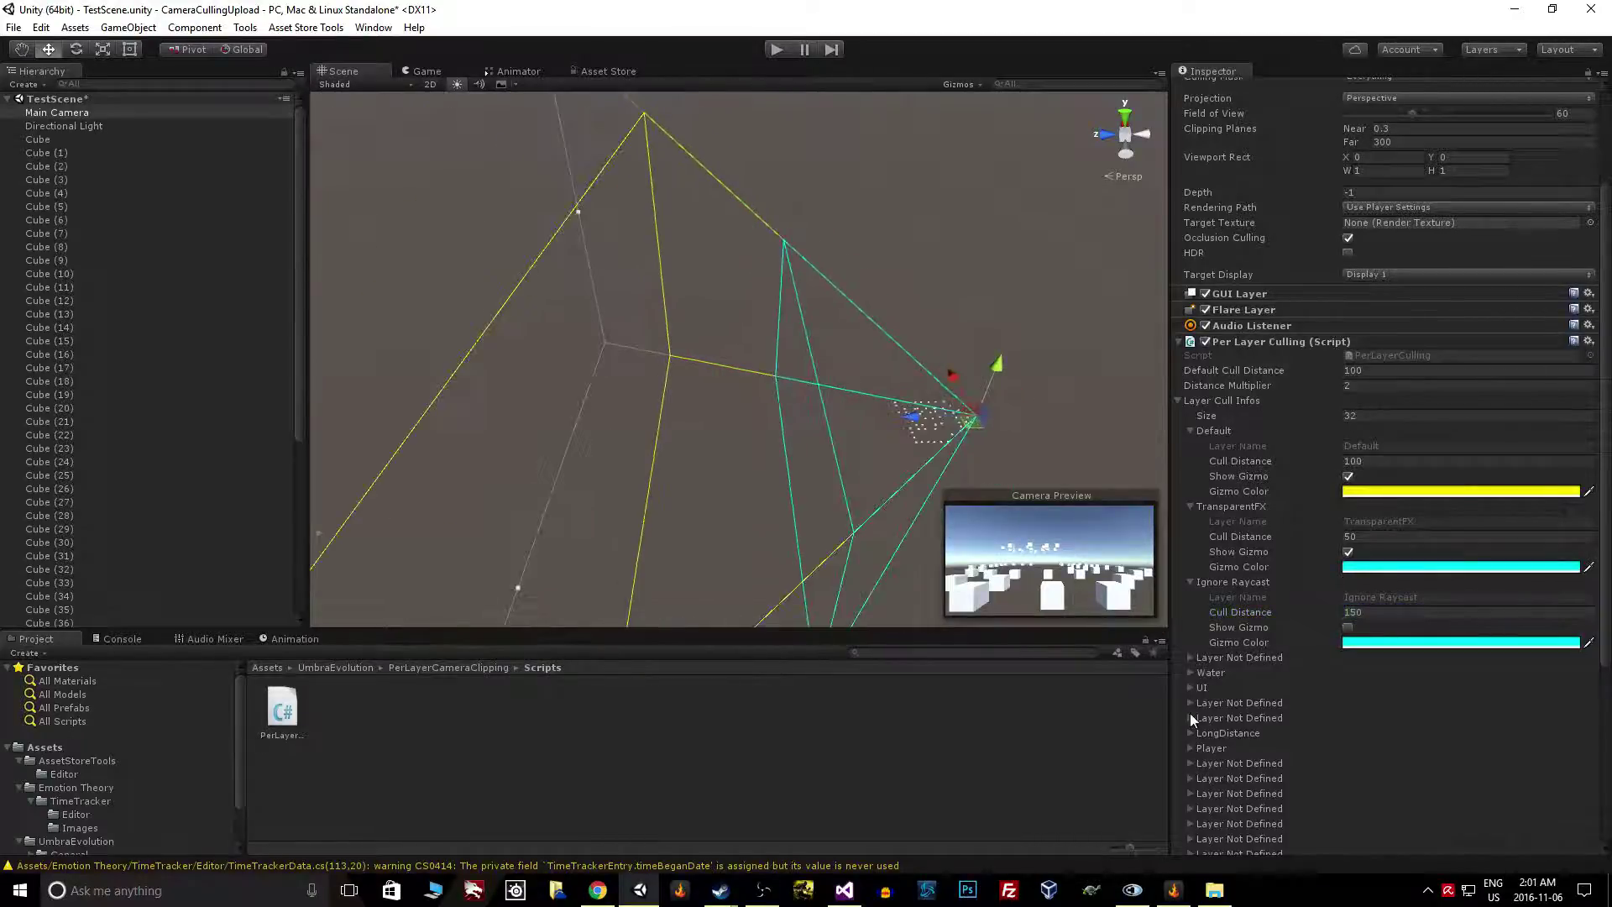
{"action": "scroll", "coordinate": [1191, 714], "scroll_direction": "down", "scroll_amount": 2}
{"action": "scroll", "coordinate": [1221, 698], "scroll_direction": "up", "scroll_amount": 2}
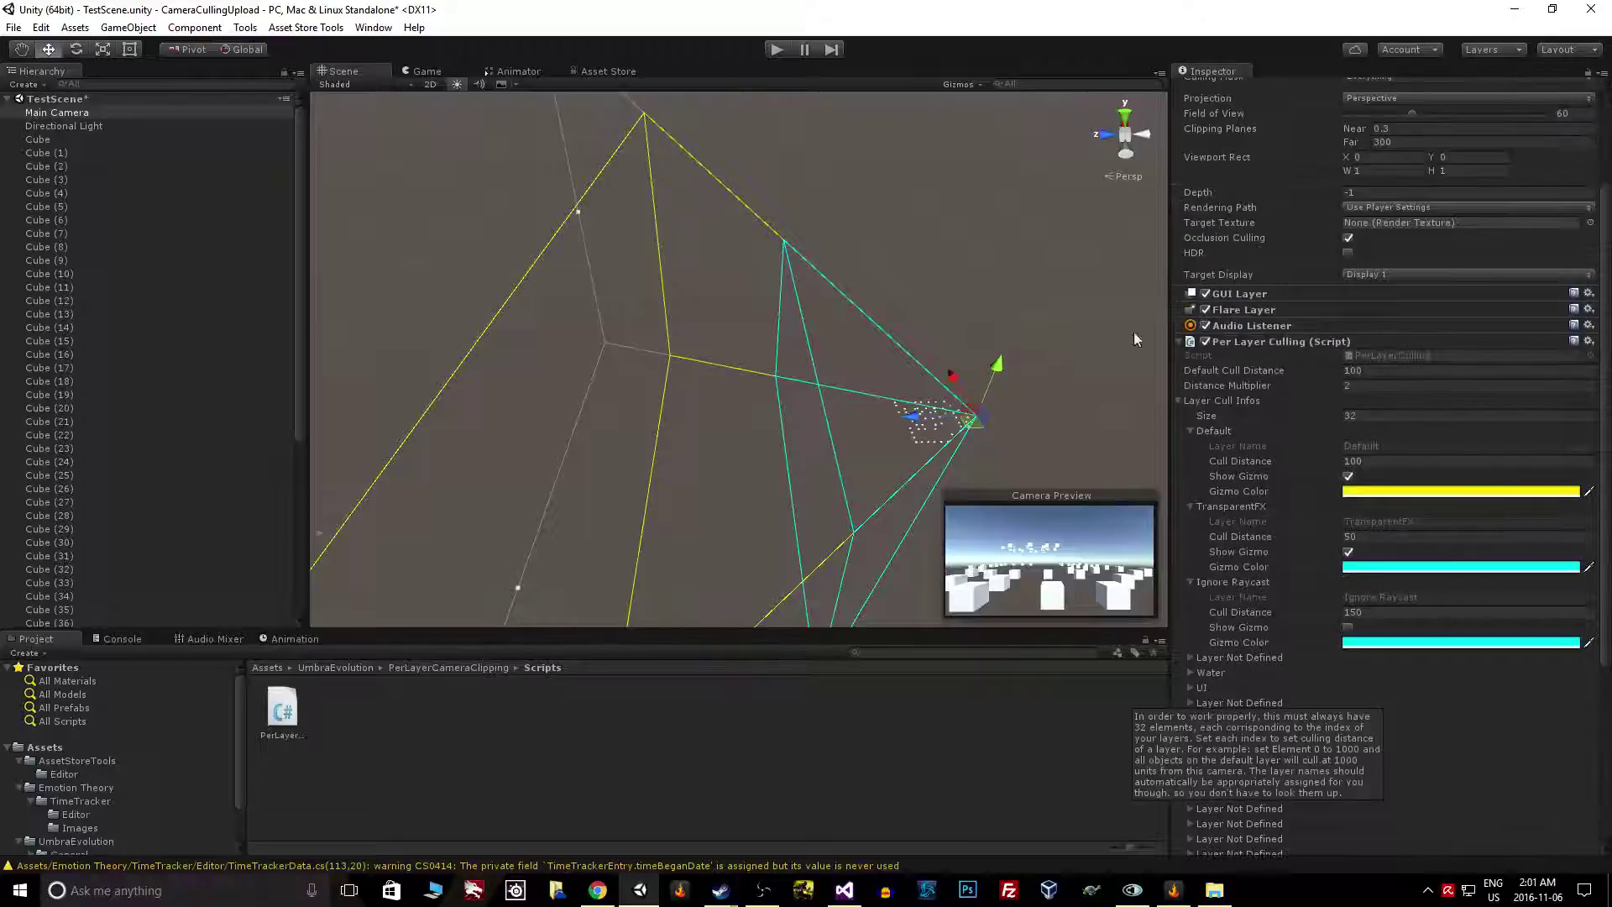
Step: Examine the yellow and cyan layer culling frustums from several angles relative to the camera and the surrounding cubes
{"action": "right_click_drag", "start_coordinate": [577, 283], "coordinate": [662, 356]}
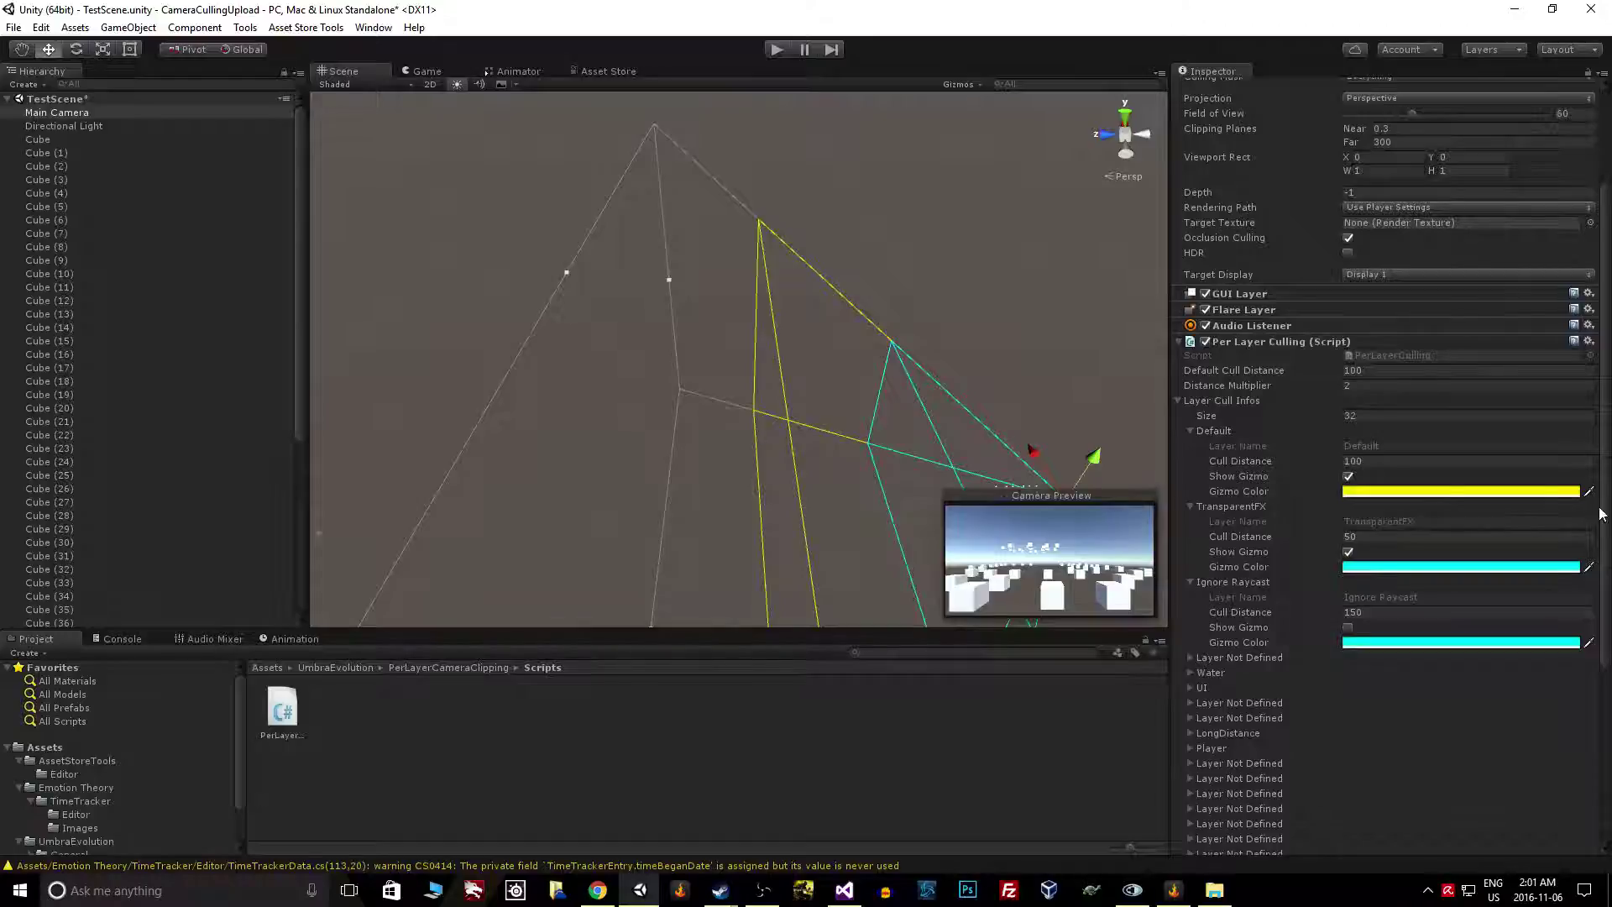
{"action": "scroll", "coordinate": [1432, 278], "scroll_direction": "up", "scroll_amount": 2}
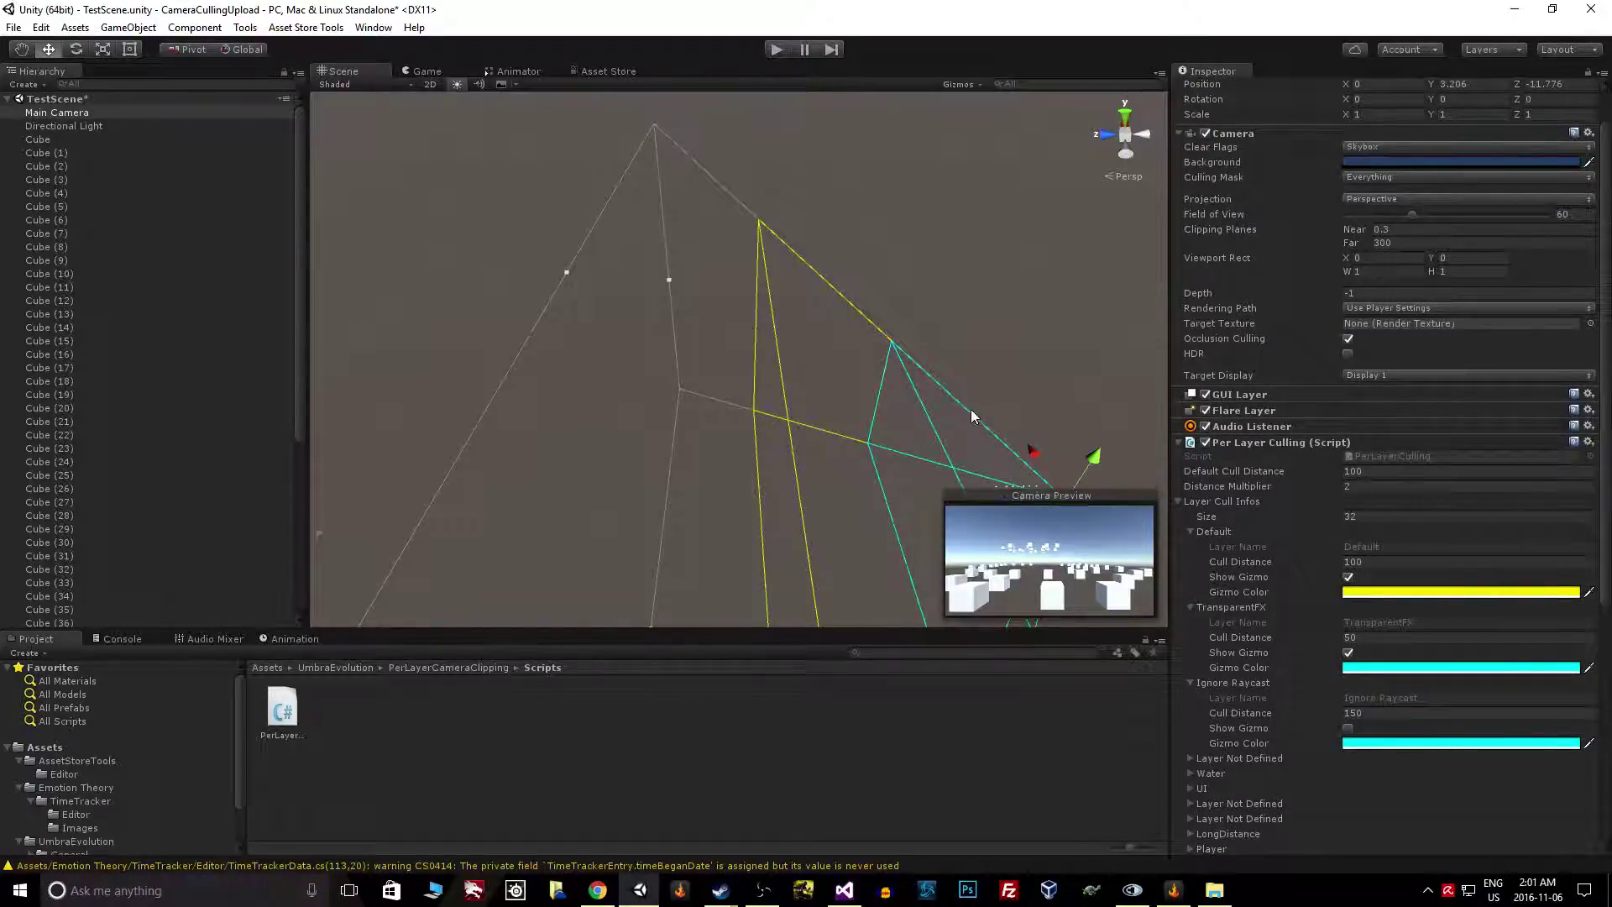
{"action": "middle_click_drag", "start_coordinate": [968, 406], "coordinate": [603, 259]}
{"action": "scroll", "coordinate": [742, 401], "scroll_direction": "up", "scroll_amount": 6}
{"action": "scroll", "coordinate": [716, 477], "scroll_direction": "up", "scroll_amount": 8}
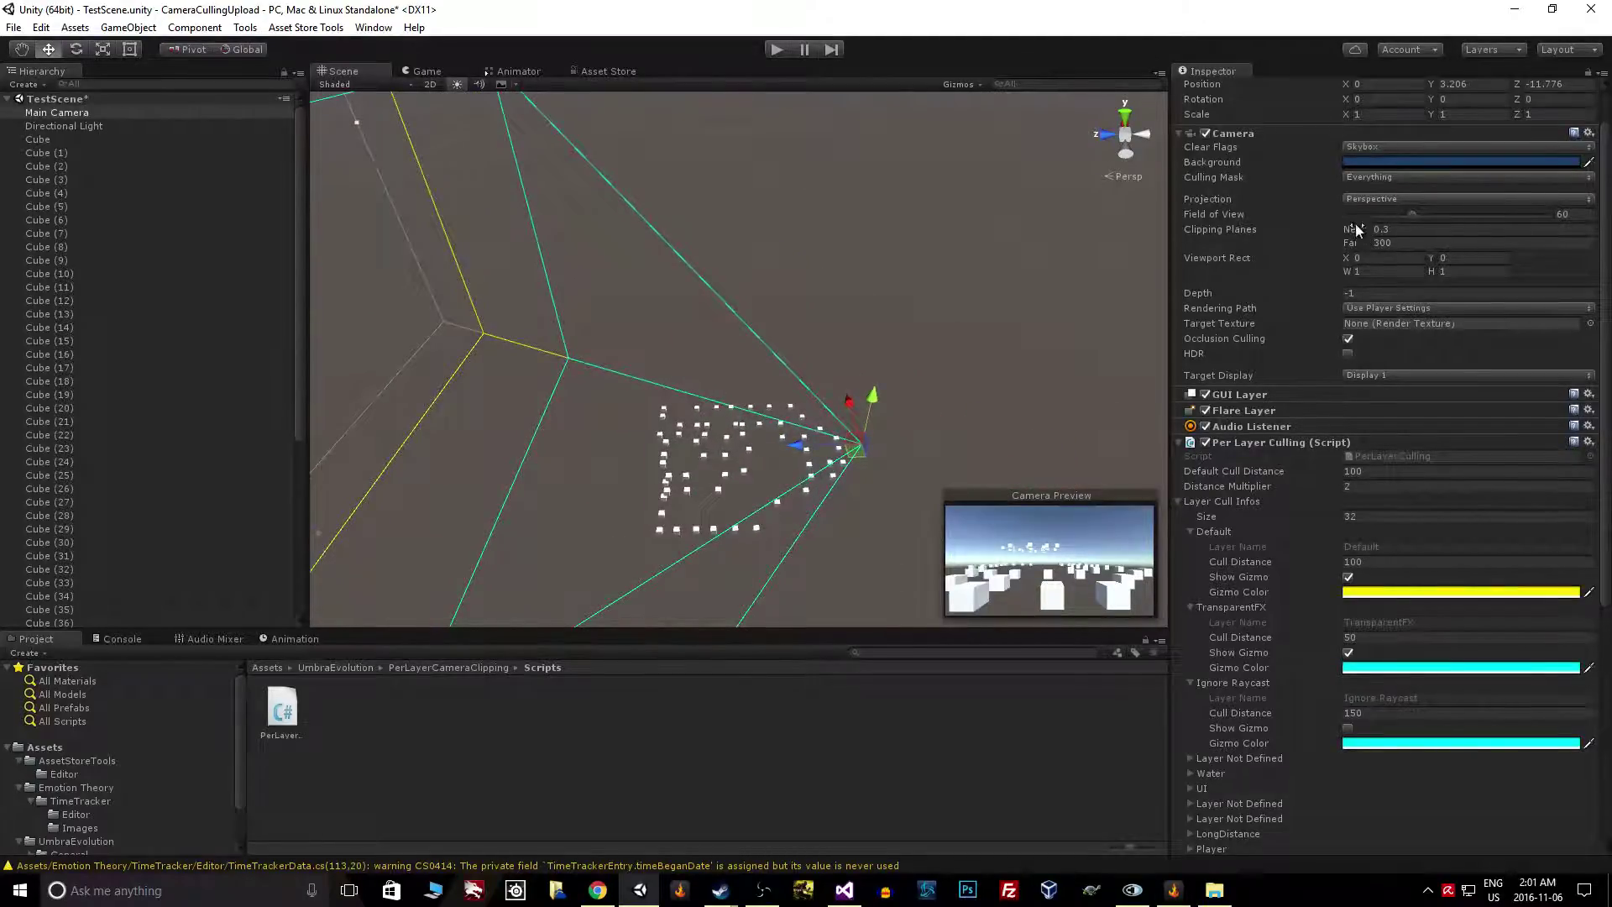
{"action": "middle_click_drag", "start_coordinate": [748, 232], "coordinate": [682, 178]}
{"action": "scroll", "coordinate": [828, 473], "scroll_direction": "up", "scroll_amount": 3}
{"action": "scroll", "coordinate": [776, 491], "scroll_direction": "up", "scroll_amount": 3}
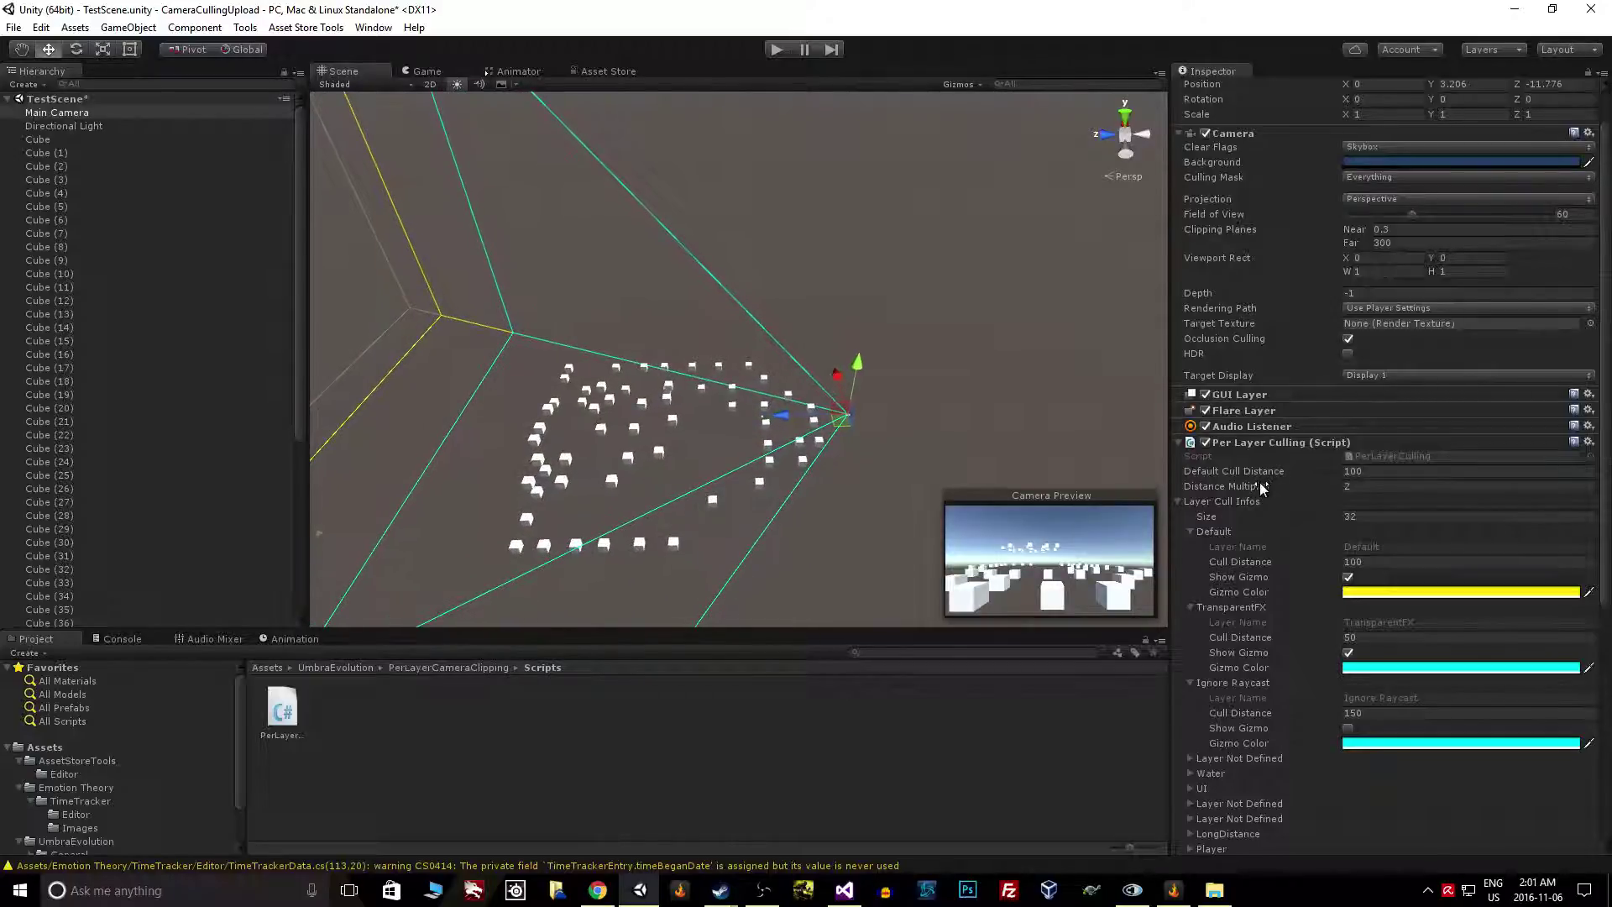
Step: Try a very small Distance Multiplier of 0.0062 to shrink all layers' culling ranges toward the camera
{"action": "left_click_drag", "start_coordinate": [1259, 488], "coordinate": [1205, 488]}
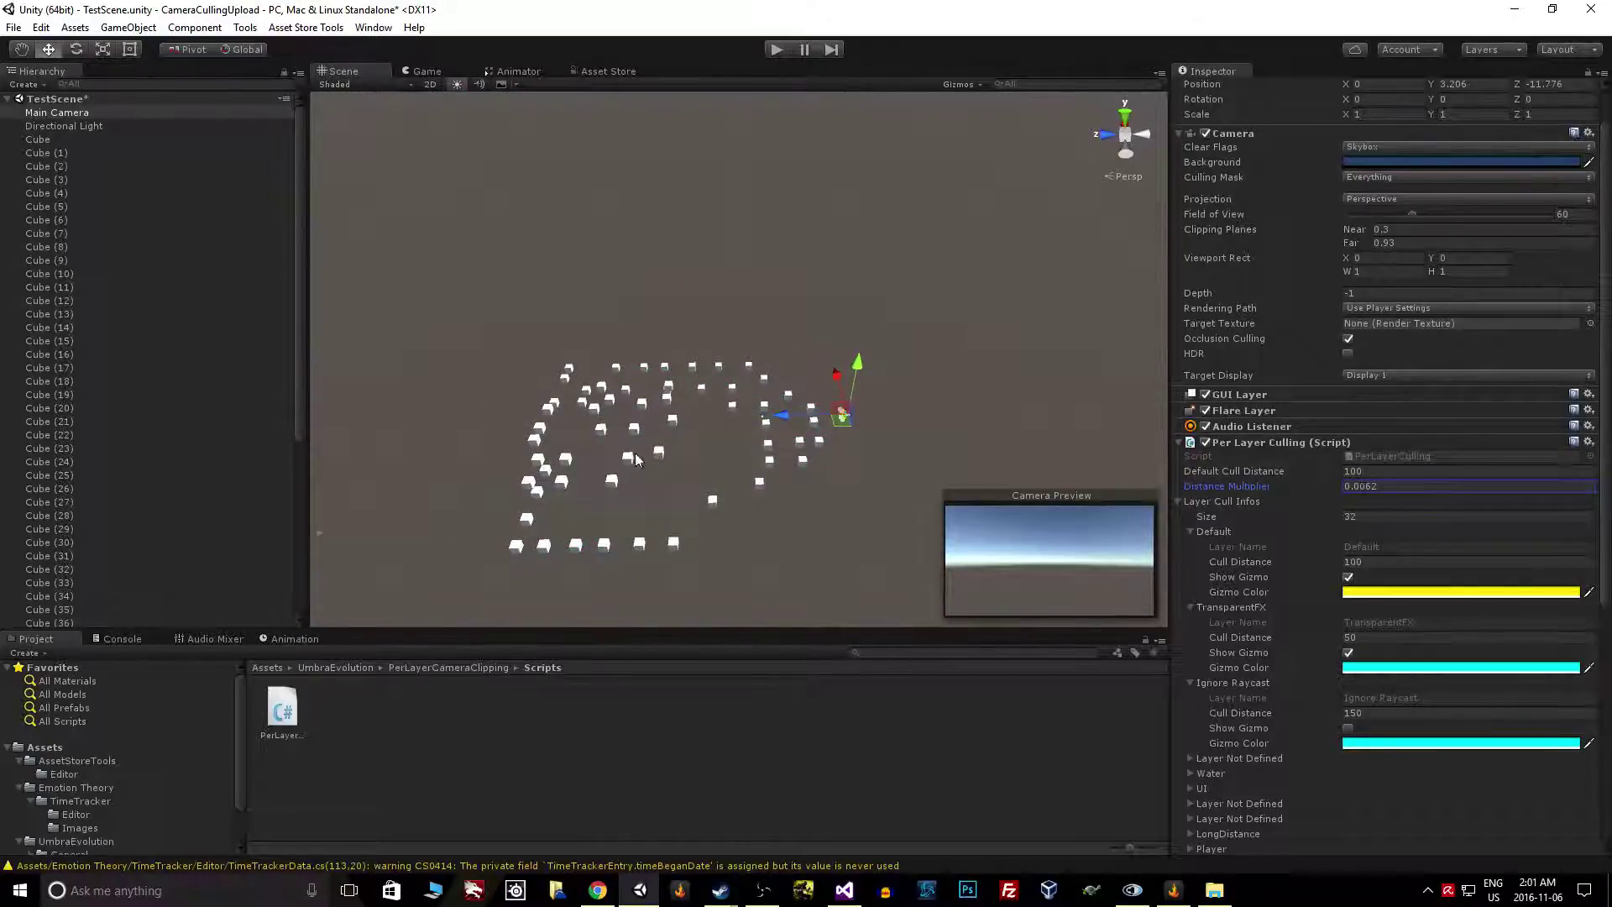
{"action": "scroll", "coordinate": [667, 500], "scroll_direction": "up", "scroll_amount": 3}
{"action": "scroll", "coordinate": [662, 497], "scroll_direction": "up", "scroll_amount": 1}
{"action": "scroll", "coordinate": [576, 402], "scroll_direction": "up", "scroll_amount": 5}
{"action": "middle_click_drag", "start_coordinate": [827, 485], "coordinate": [931, 538]}
{"action": "scroll", "coordinate": [655, 450], "scroll_direction": "up", "scroll_amount": 5}
{"action": "scroll", "coordinate": [605, 512], "scroll_direction": "up", "scroll_amount": 8}
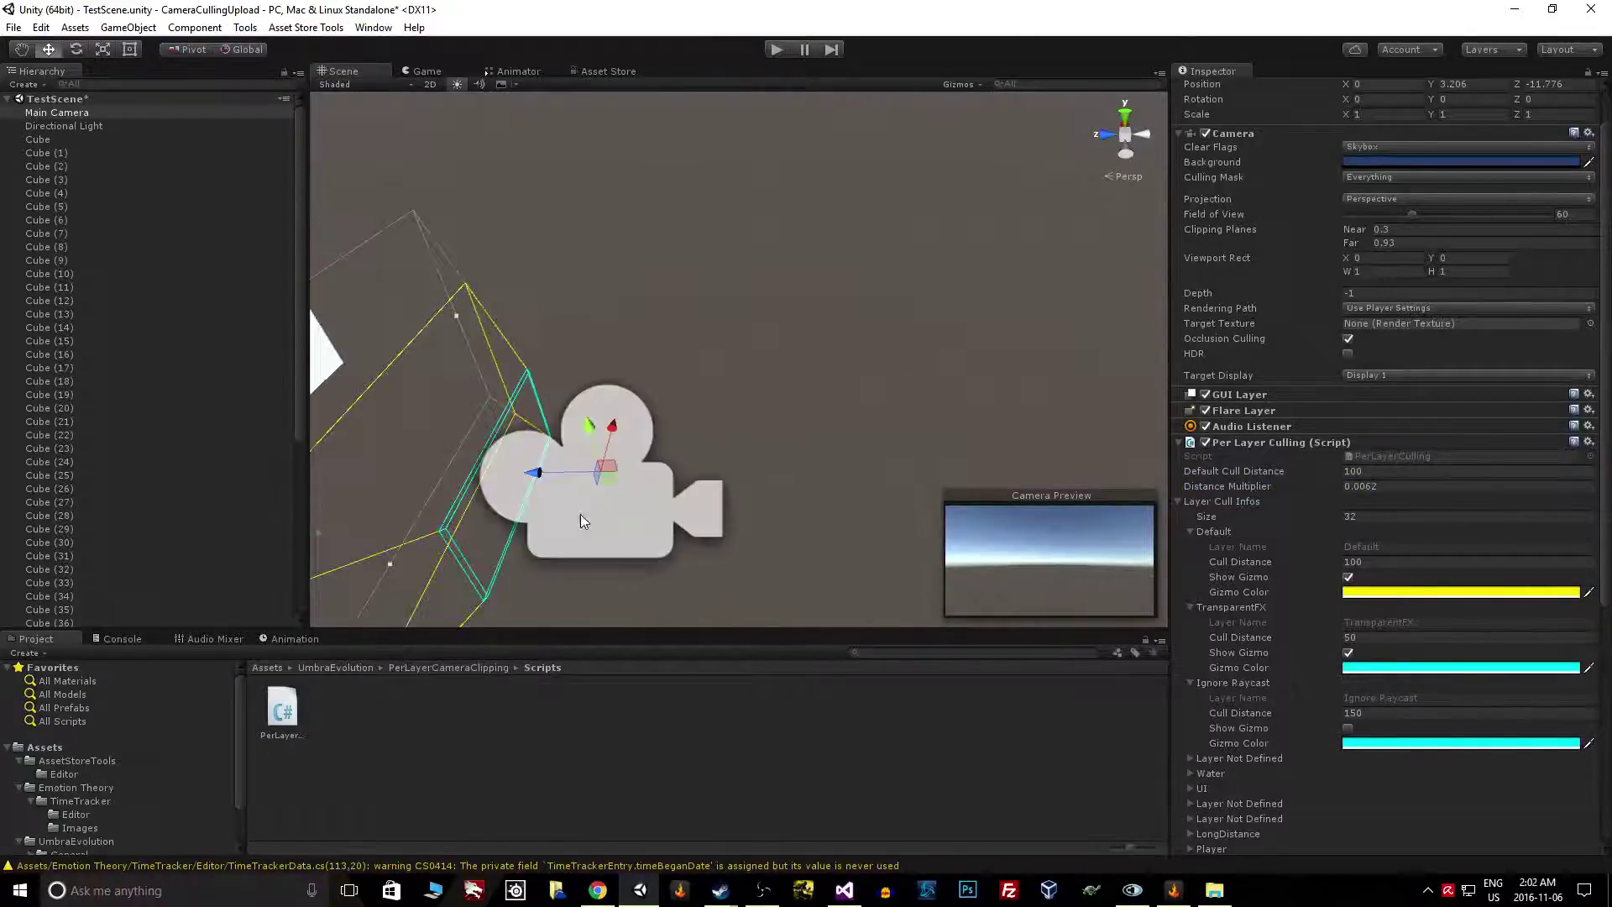
Step: Inspect the shrunken culling frustums at close range around the camera and compare them with the script's settings
{"action": "middle_click_drag", "start_coordinate": [584, 513], "coordinate": [1069, 389]}
{"action": "left_click_drag", "start_coordinate": [1070, 389], "coordinate": [1050, 378]}
{"action": "scroll", "coordinate": [884, 441], "scroll_direction": "up", "scroll_amount": 6}
{"action": "scroll", "coordinate": [848, 450], "scroll_direction": "down", "scroll_amount": 3}
{"action": "scroll", "coordinate": [953, 436], "scroll_direction": "down", "scroll_amount": 4}
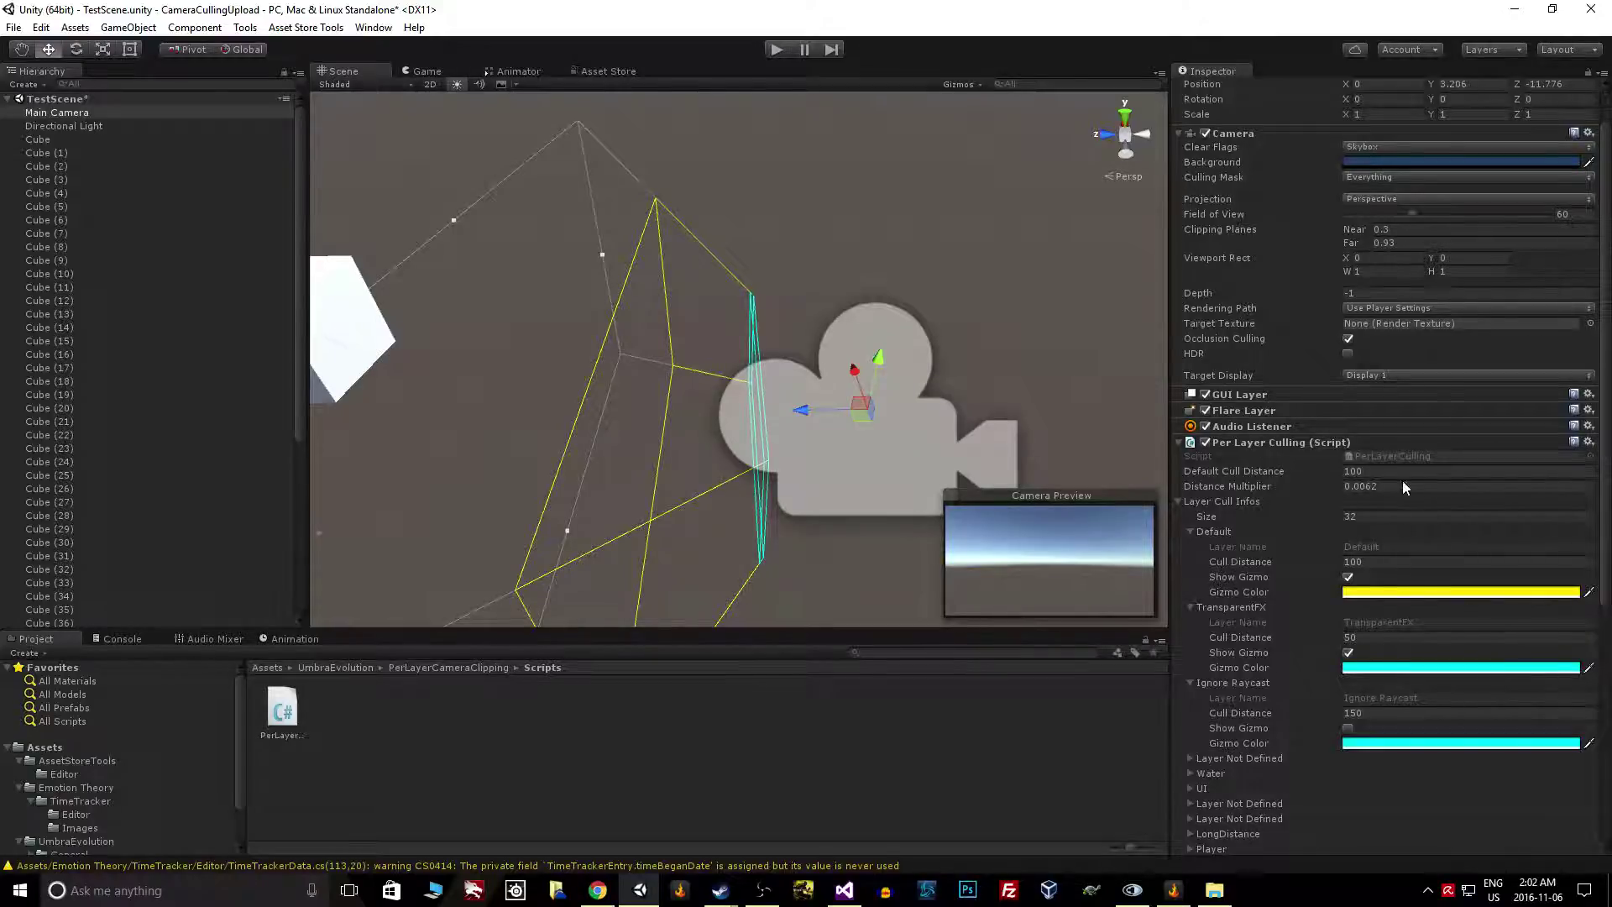
{"action": "middle_click_drag", "start_coordinate": [737, 462], "coordinate": [760, 513]}
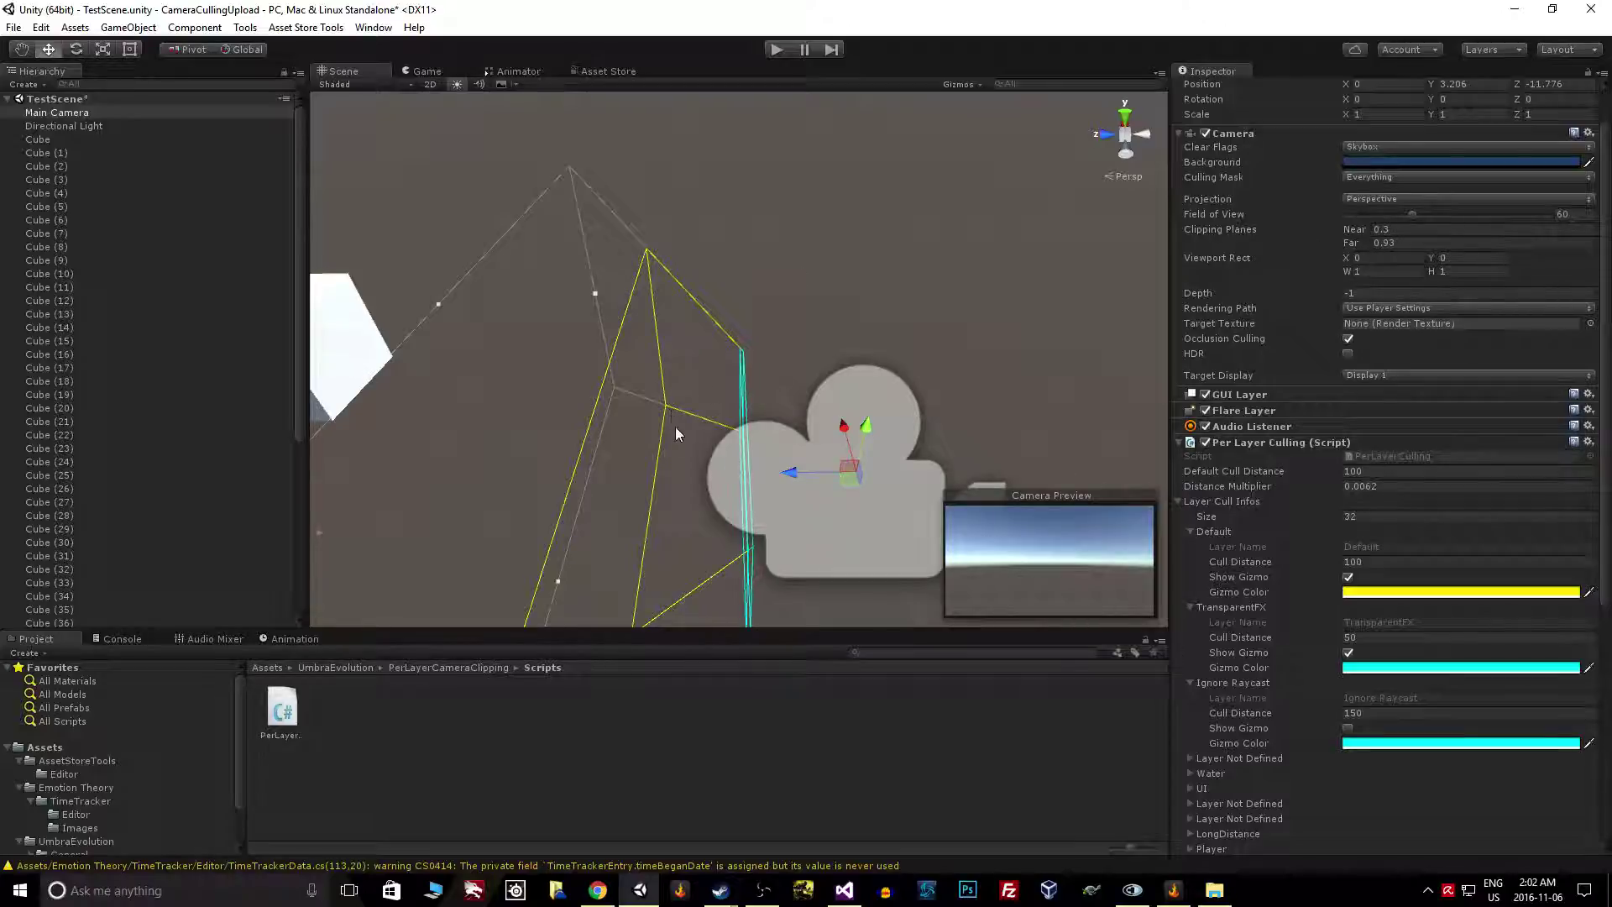
{"action": "scroll", "coordinate": [758, 471], "scroll_direction": "down", "scroll_amount": 3}
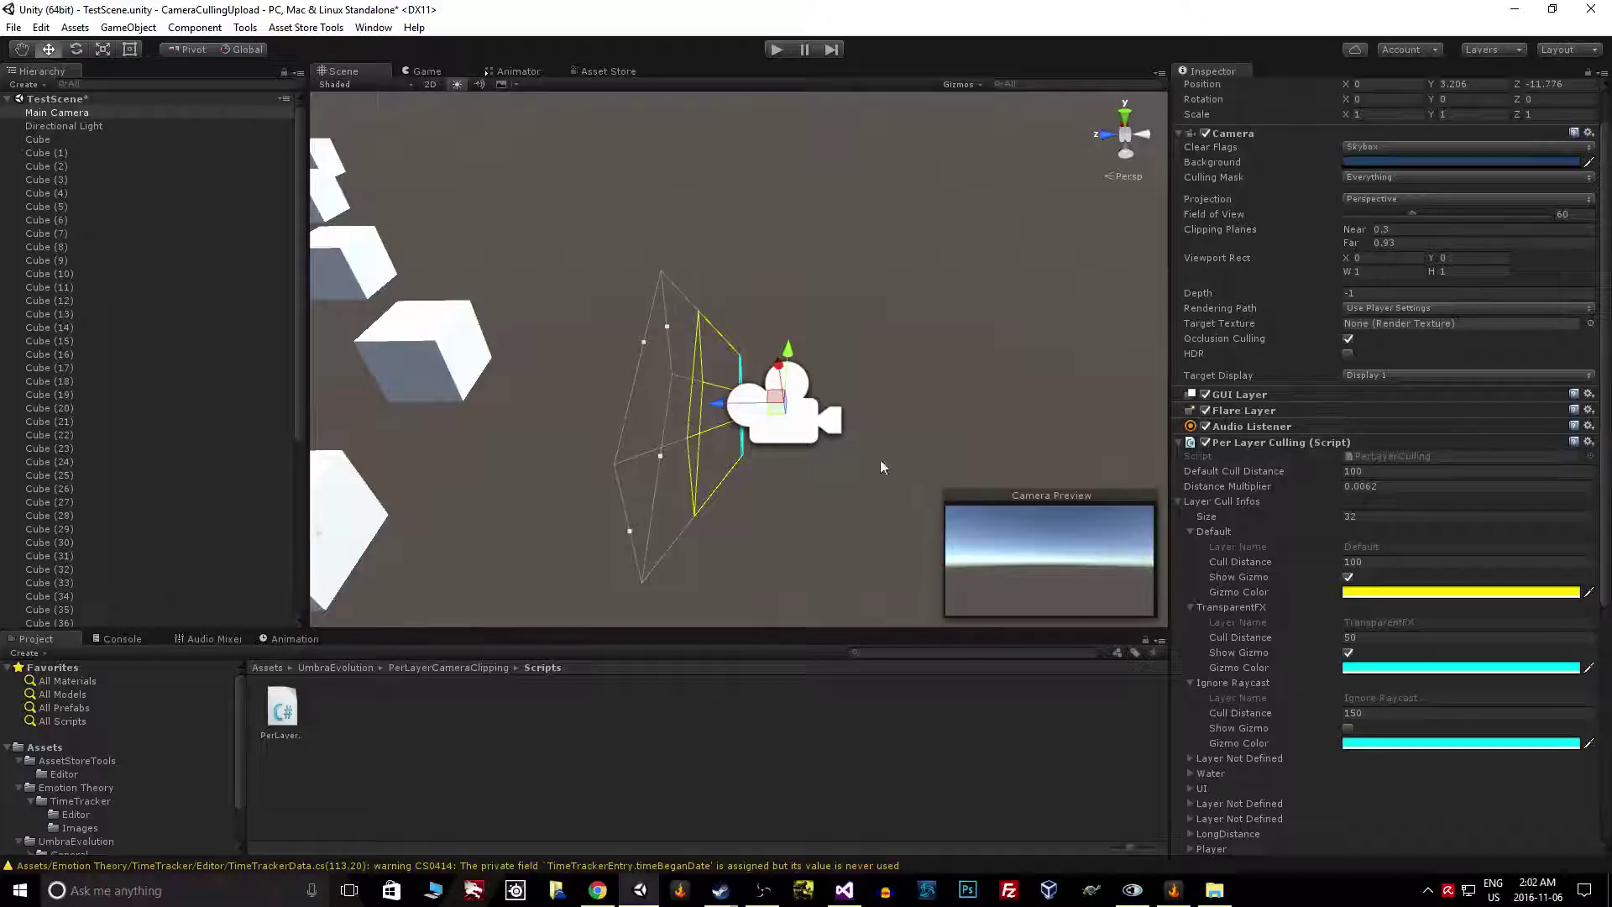
{"action": "scroll", "coordinate": [1335, 628], "scroll_direction": "down", "scroll_amount": 3}
{"action": "scroll", "coordinate": [1336, 629], "scroll_direction": "up", "scroll_amount": 5}
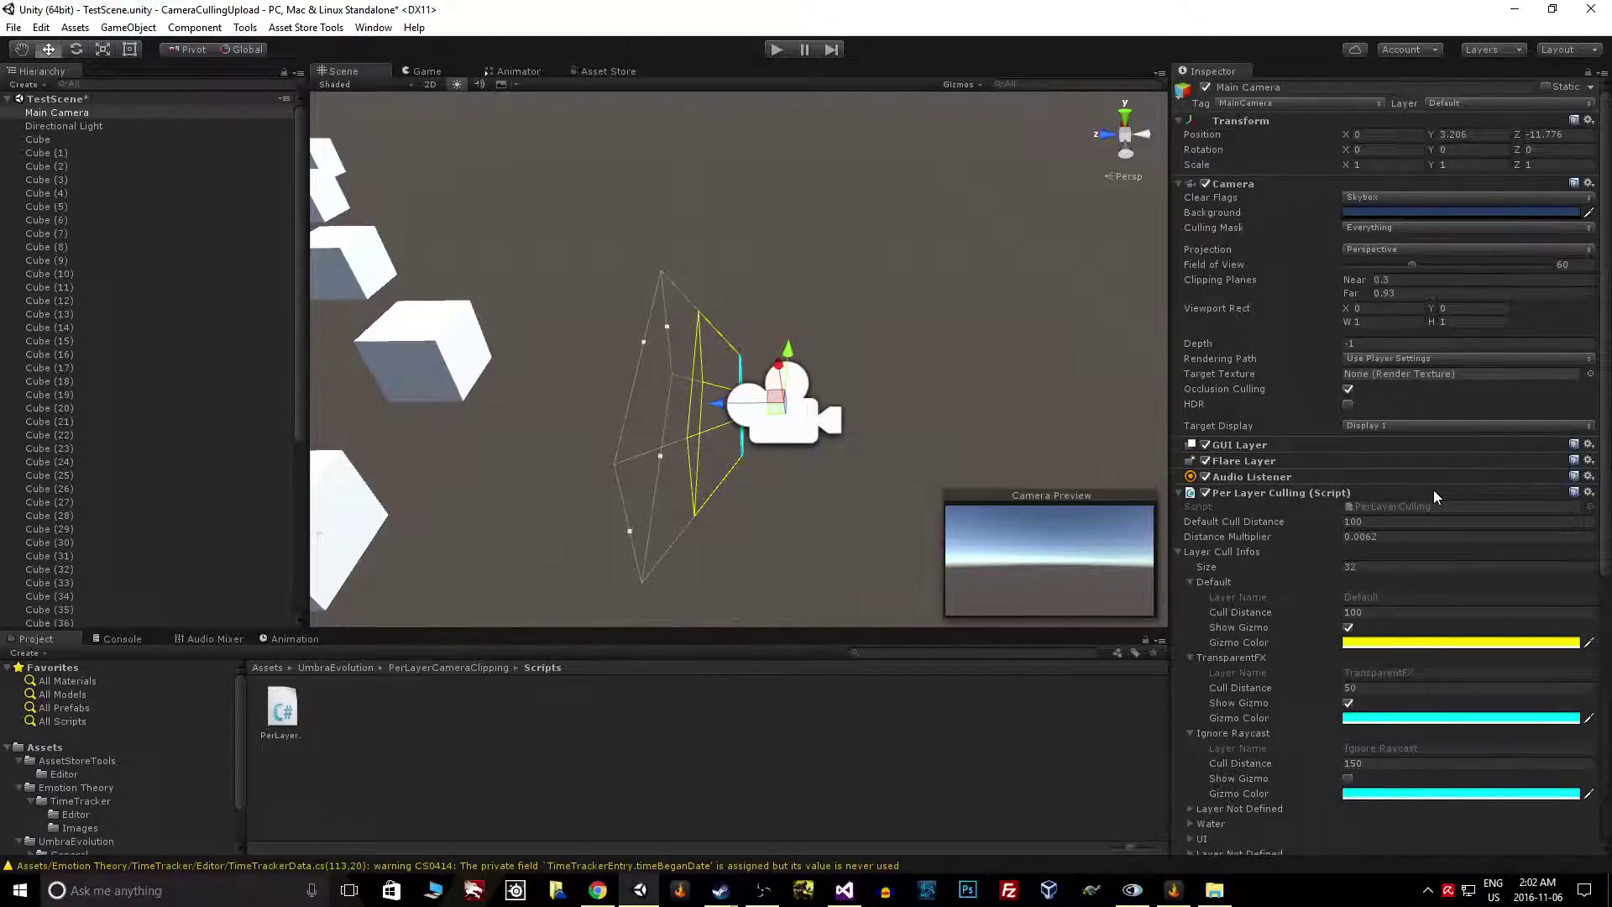
{"action": "scroll", "coordinate": [833, 405], "scroll_direction": "down", "scroll_amount": 2}
Step: Set the Distance Multiplier to 1 and bring the full culling frustums into view
{"action": "left_click_drag", "start_coordinate": [833, 404], "coordinate": [860, 450], "text": "alt"}
{"action": "left_click", "coordinate": [1413, 541]}
{"action": "type", "text": "1"}
{"action": "scroll", "coordinate": [658, 393], "scroll_direction": "down", "scroll_amount": 3}
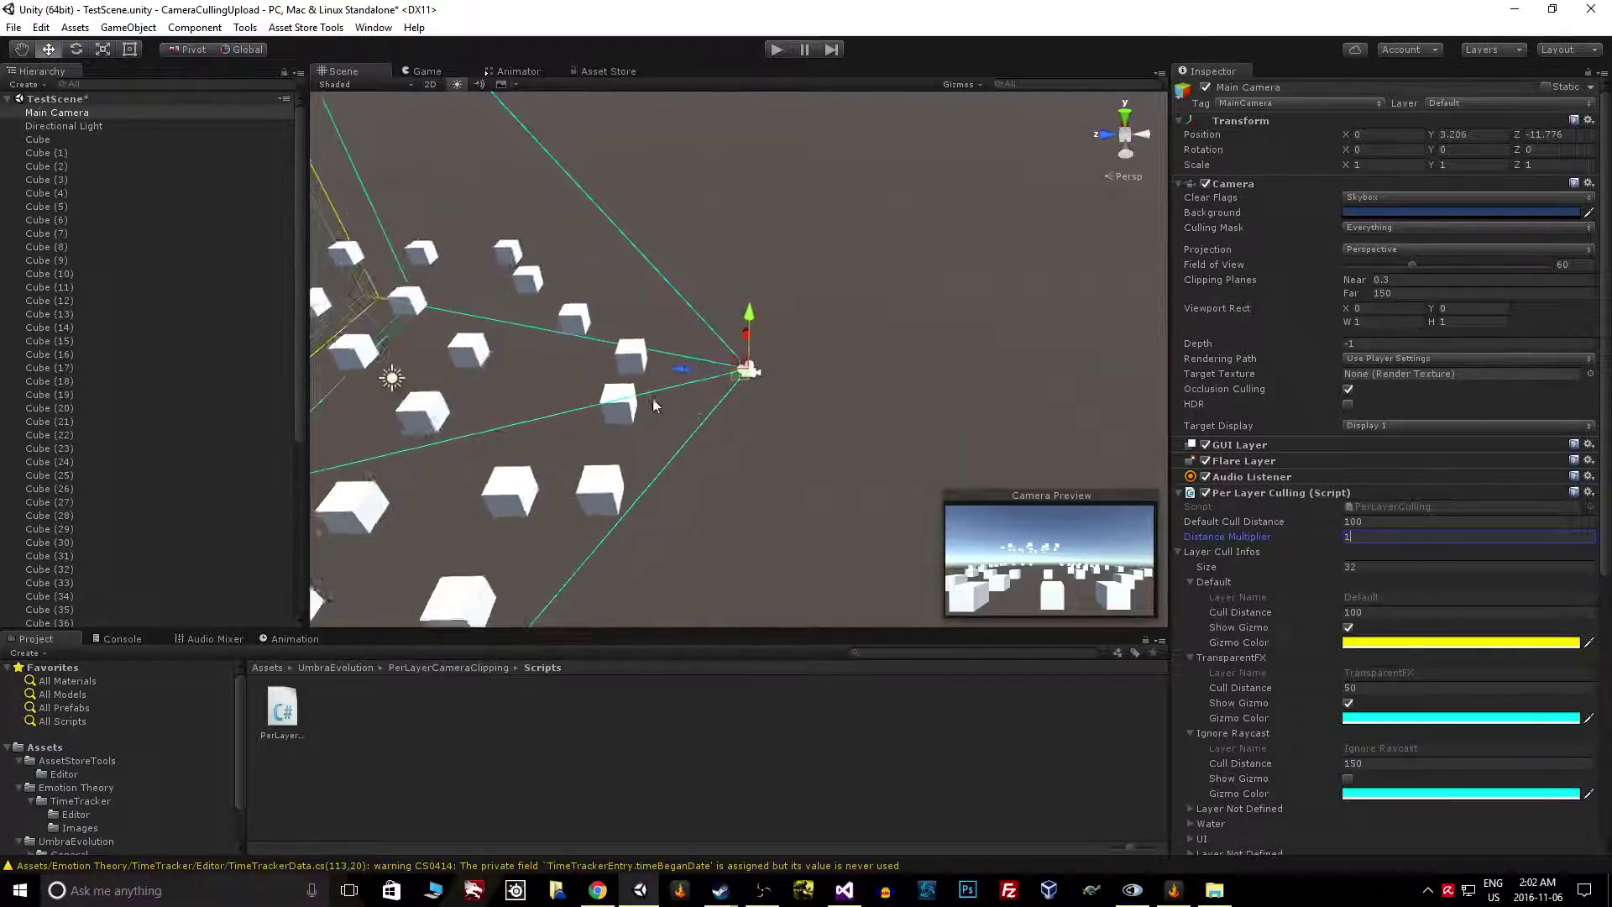
{"action": "scroll", "coordinate": [660, 394], "scroll_direction": "down", "scroll_amount": 7}
{"action": "middle_click_drag", "start_coordinate": [660, 396], "coordinate": [841, 459]}
{"action": "scroll", "coordinate": [823, 432], "scroll_direction": "down", "scroll_amount": 4}
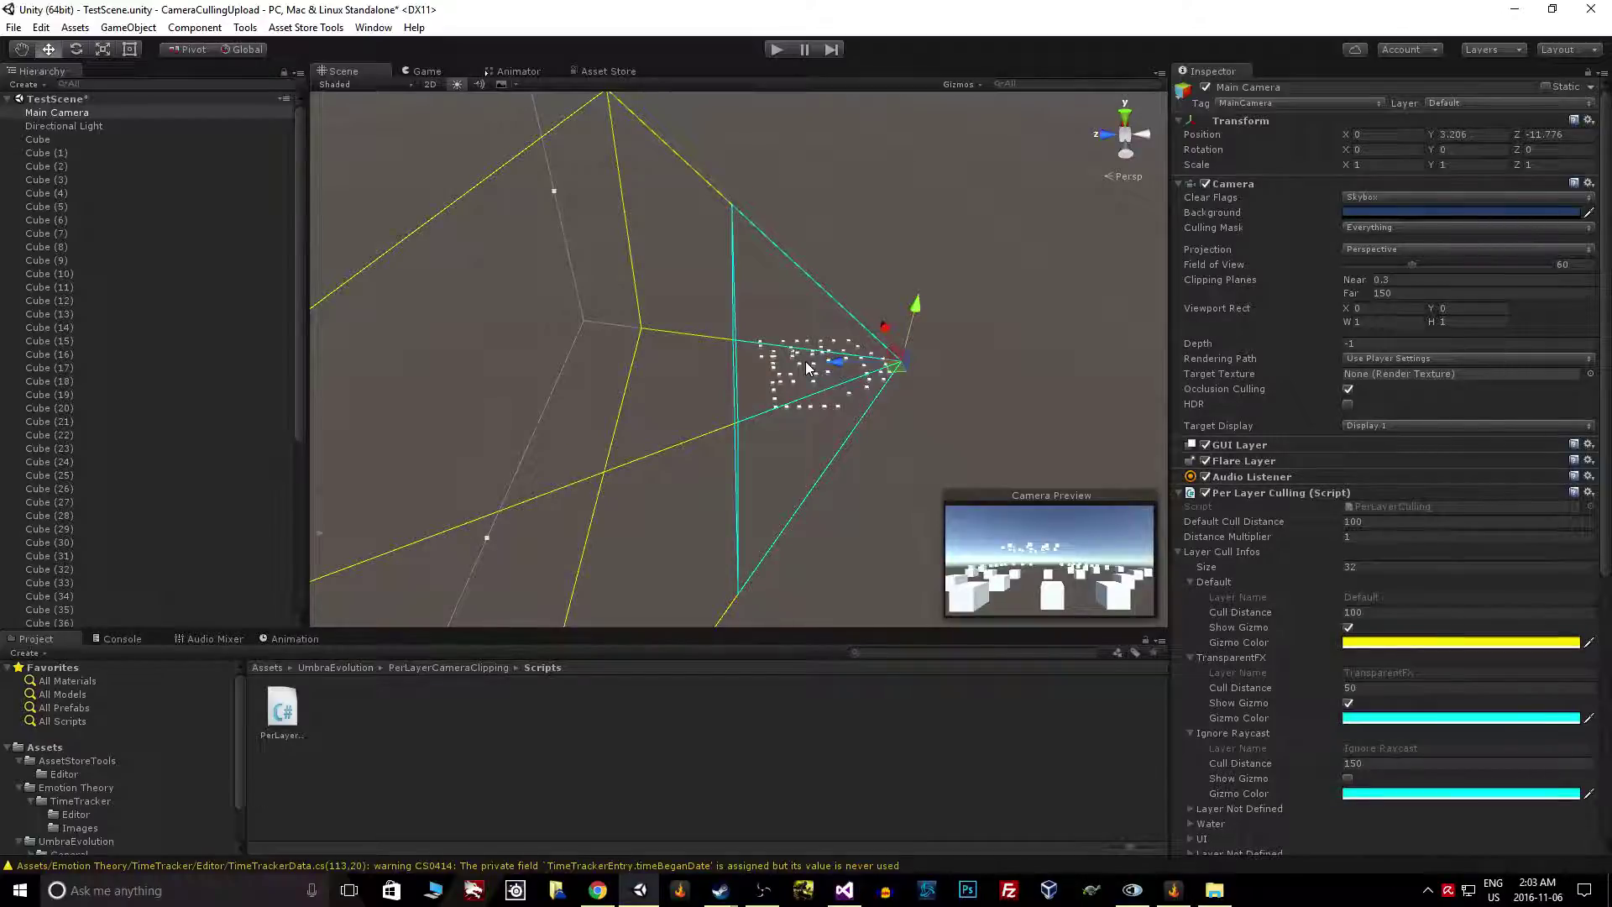
Step: Lower the Distance Multiplier to 0.84 and run the scene in Play mode
{"action": "left_click_drag", "start_coordinate": [1277, 542], "coordinate": [1248, 537]}
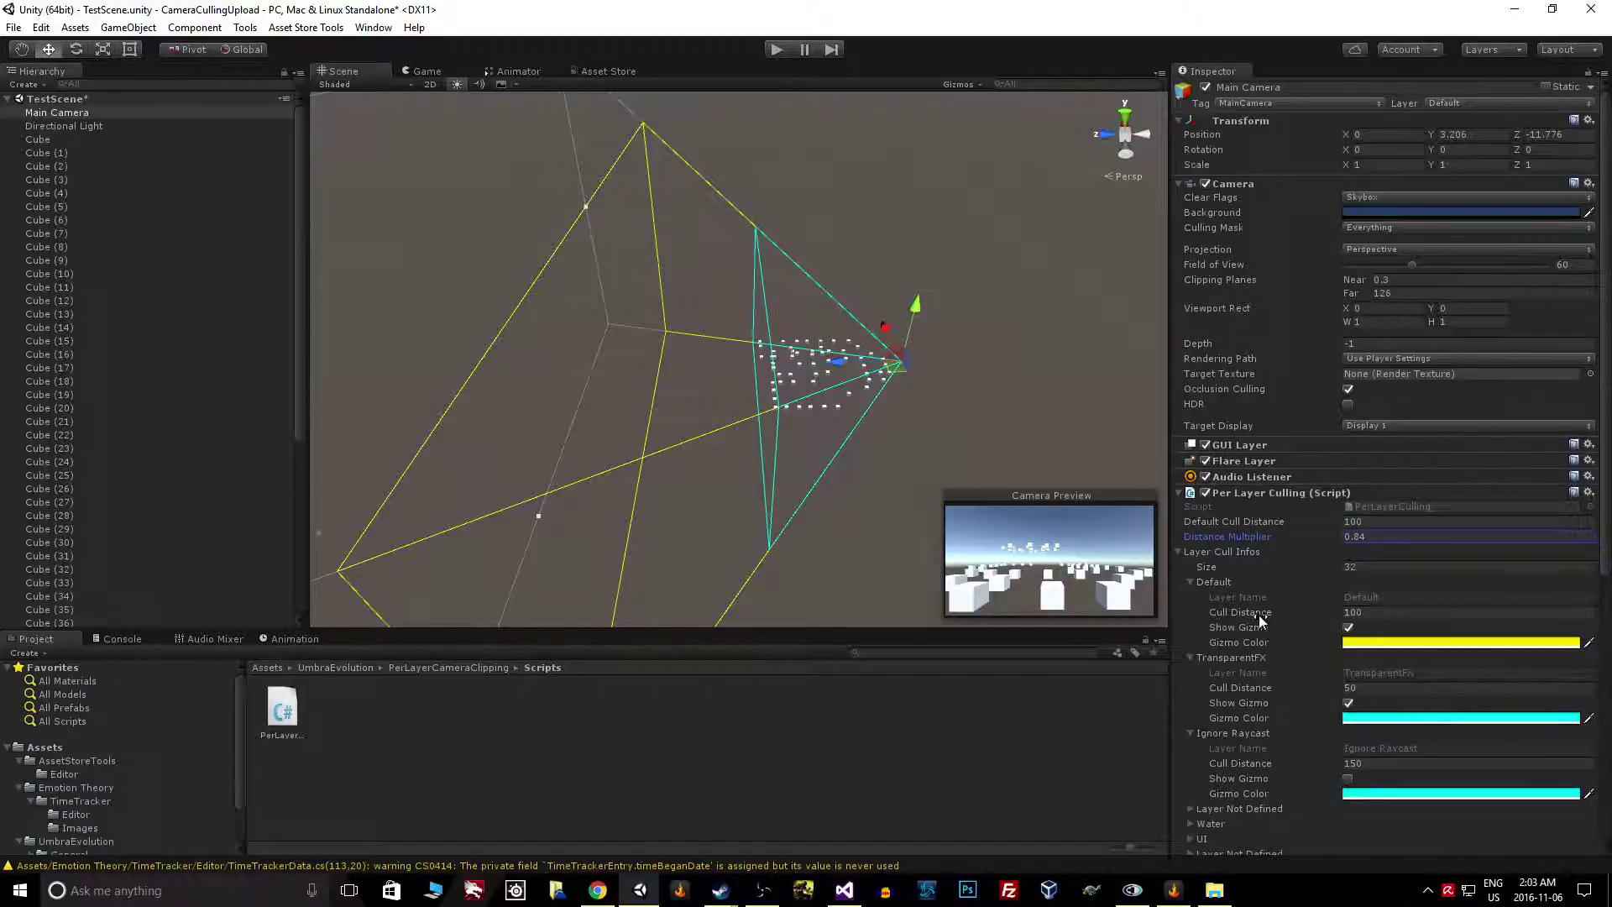
{"action": "middle_click_drag", "start_coordinate": [858, 281], "coordinate": [793, 284]}
{"action": "scroll", "coordinate": [739, 207], "scroll_direction": "up", "scroll_amount": 3}
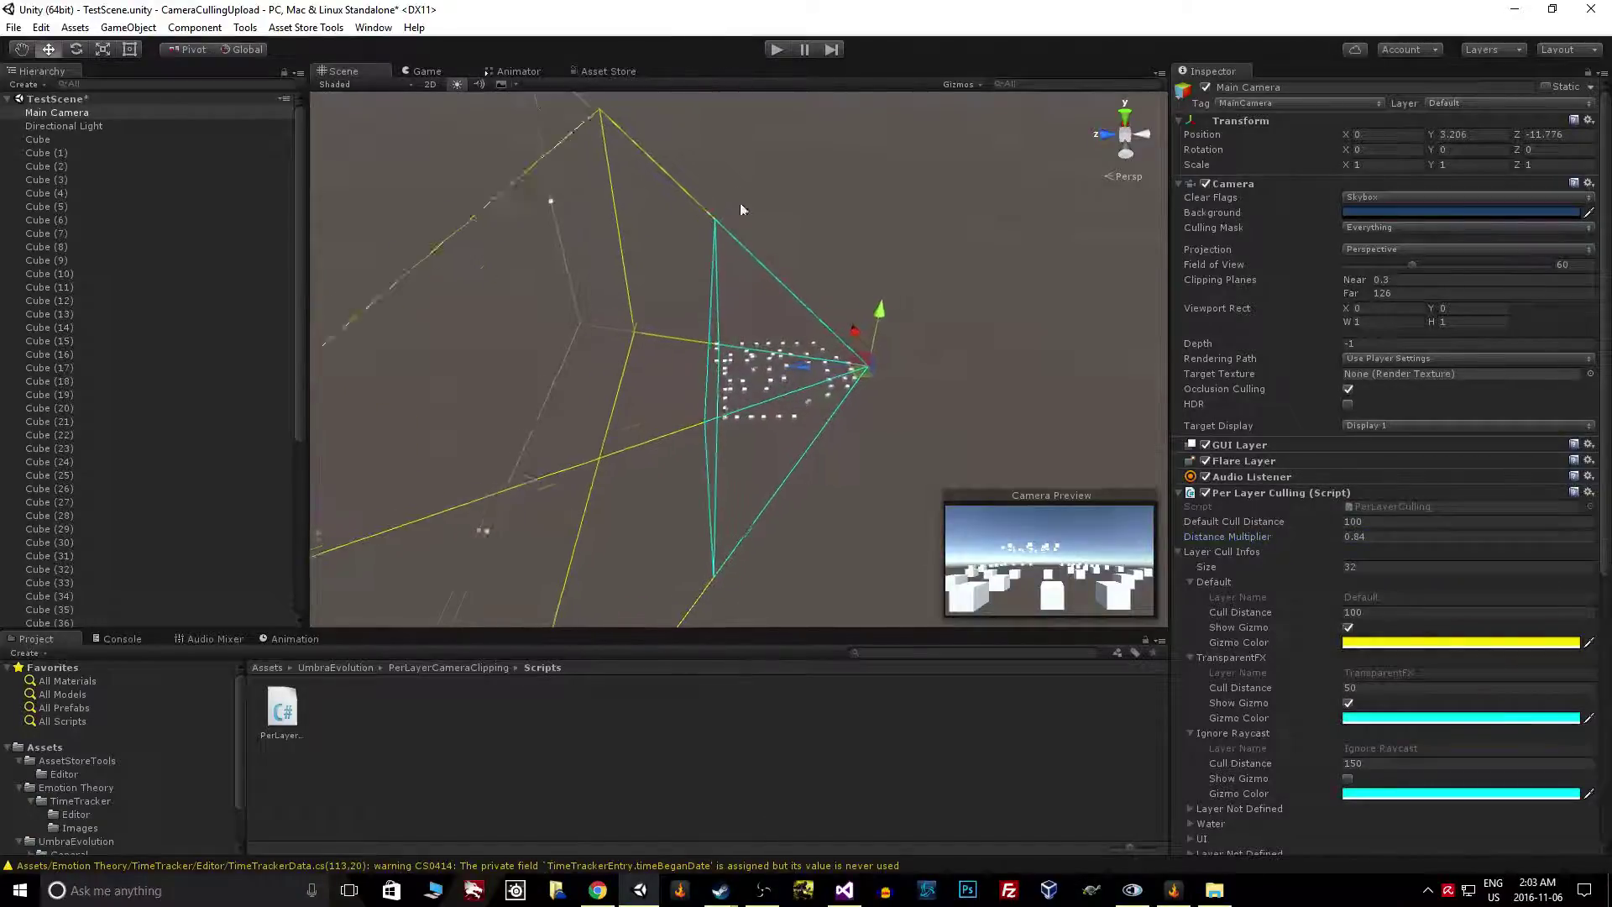
{"action": "left_click", "coordinate": [781, 48]}
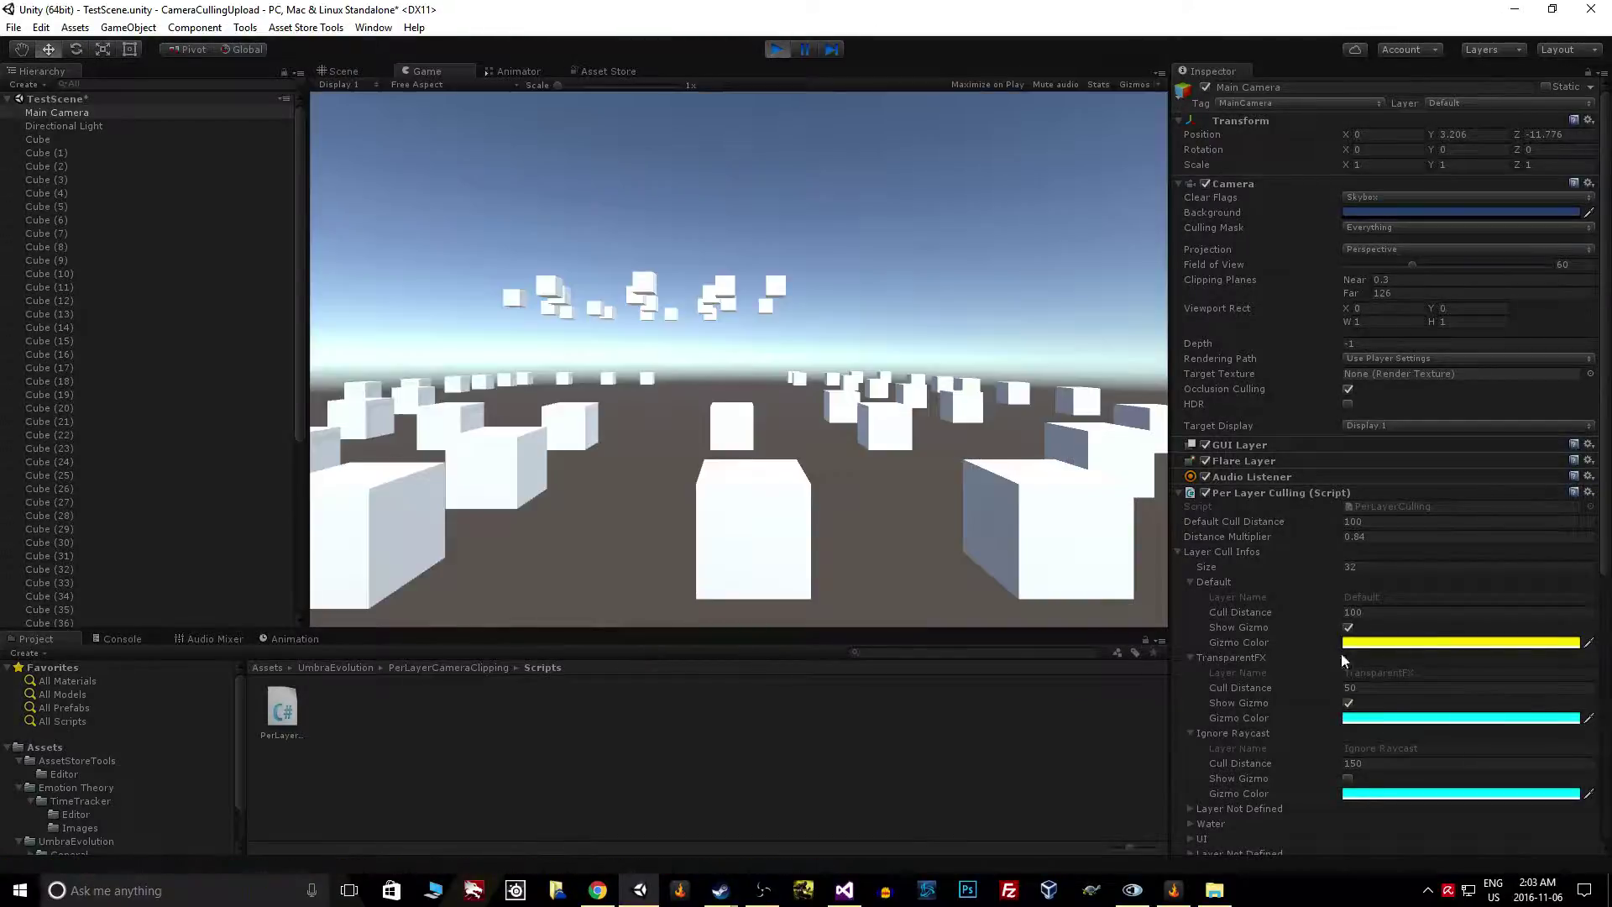
Step: Vary the Default layer's cull distance while the scene runs, and set it to 50
{"action": "left_click_drag", "start_coordinate": [1257, 612], "coordinate": [1061, 604]}
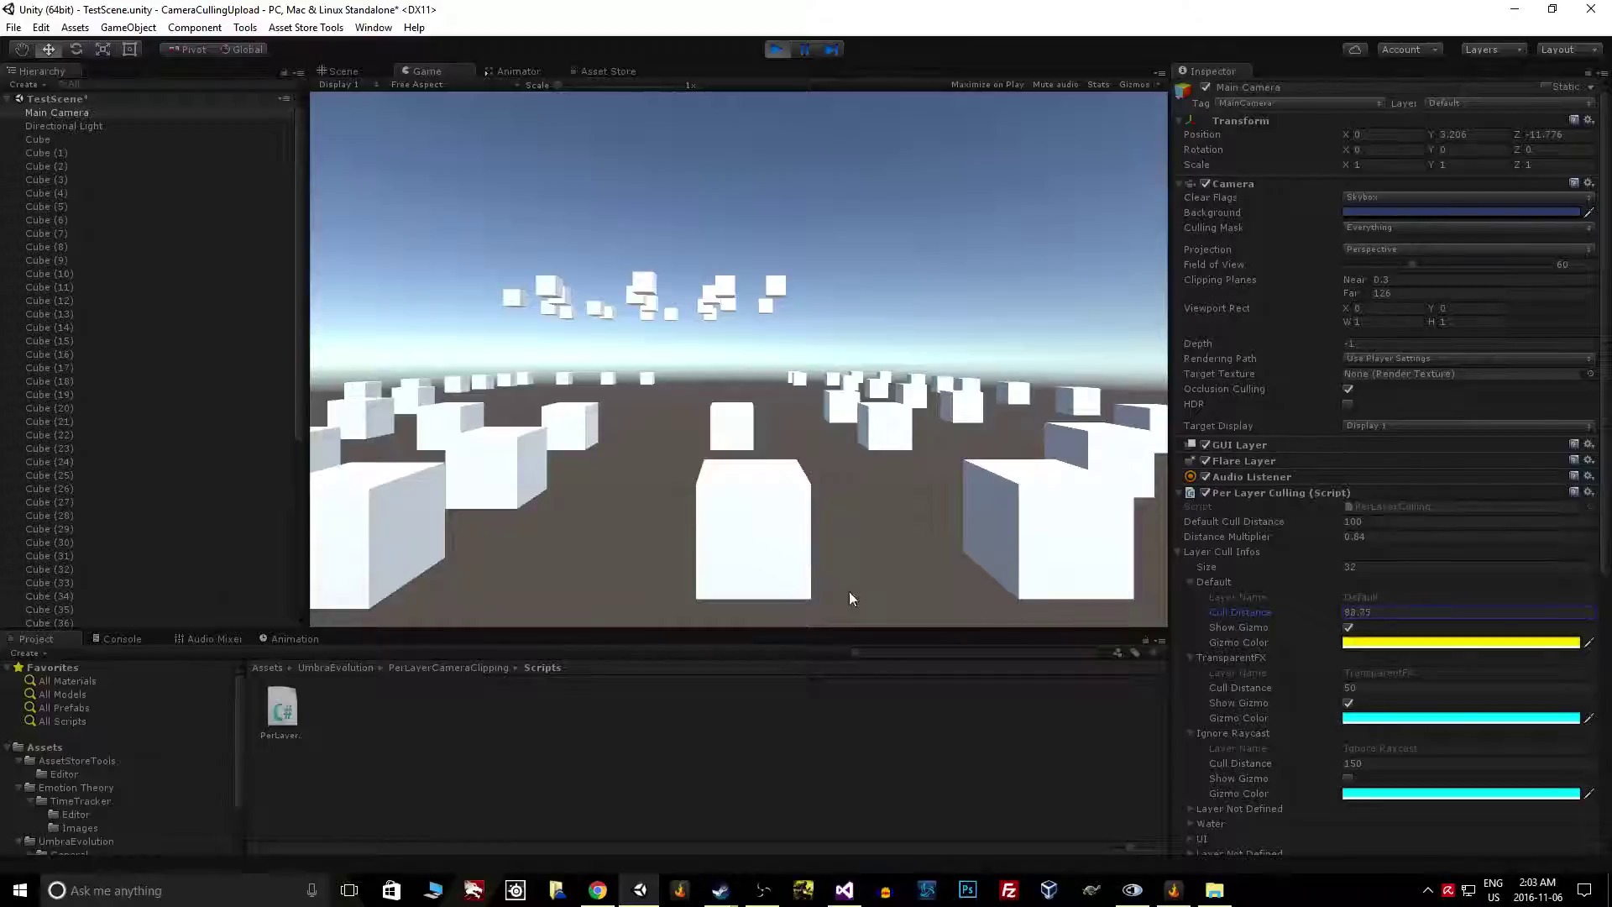
{"action": "left_click_drag", "start_coordinate": [396, 556], "coordinate": [848, 587]}
{"action": "left_click_drag", "start_coordinate": [1241, 599], "coordinate": [1334, 621]}
{"action": "left_click_drag", "start_coordinate": [1258, 620], "coordinate": [1050, 602]}
{"action": "type", "text": "50"}
Step: Vary the TransparentFX layer's cull distance and set it to 50, and set the Default layer's cull distance to 100
{"action": "left_click_drag", "start_coordinate": [1237, 684], "coordinate": [1151, 682]}
{"action": "left_click", "coordinate": [1390, 688]}
{"action": "type", "text": "50"}
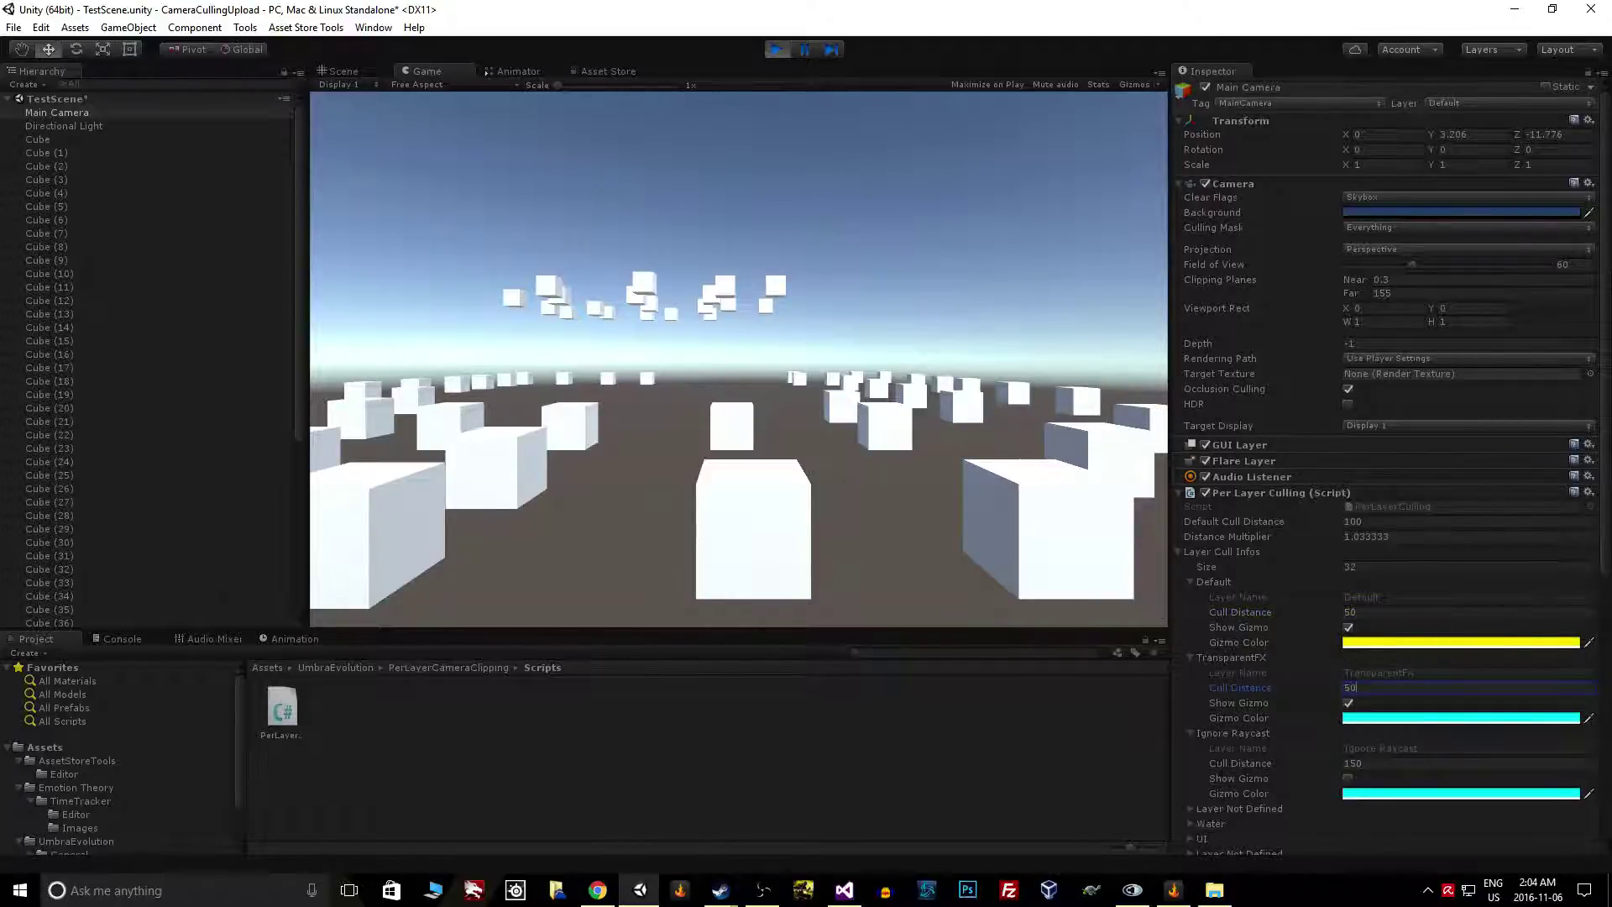
{"action": "left_click", "coordinate": [1384, 612]}
{"action": "type", "text": "100"}
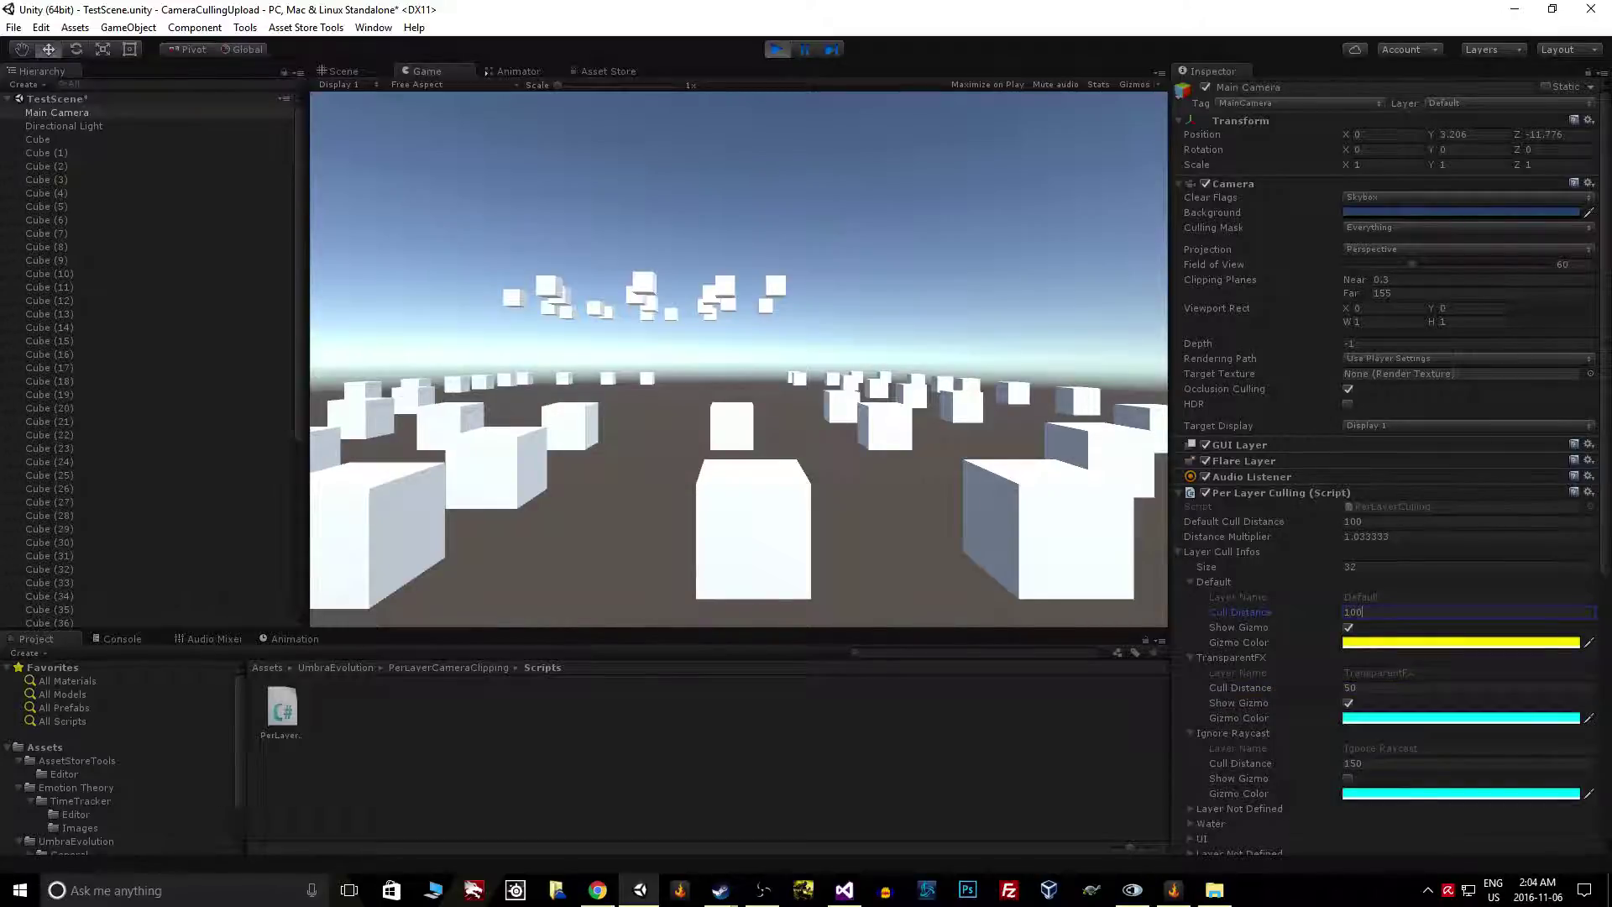
Step: Try a Distance Multiplier of 0.5 and a near-zero one in the running scene, and return it to 1
{"action": "left_click_drag", "start_coordinate": [1258, 535], "coordinate": [1251, 541]}
{"action": "type", "text": ".5"}
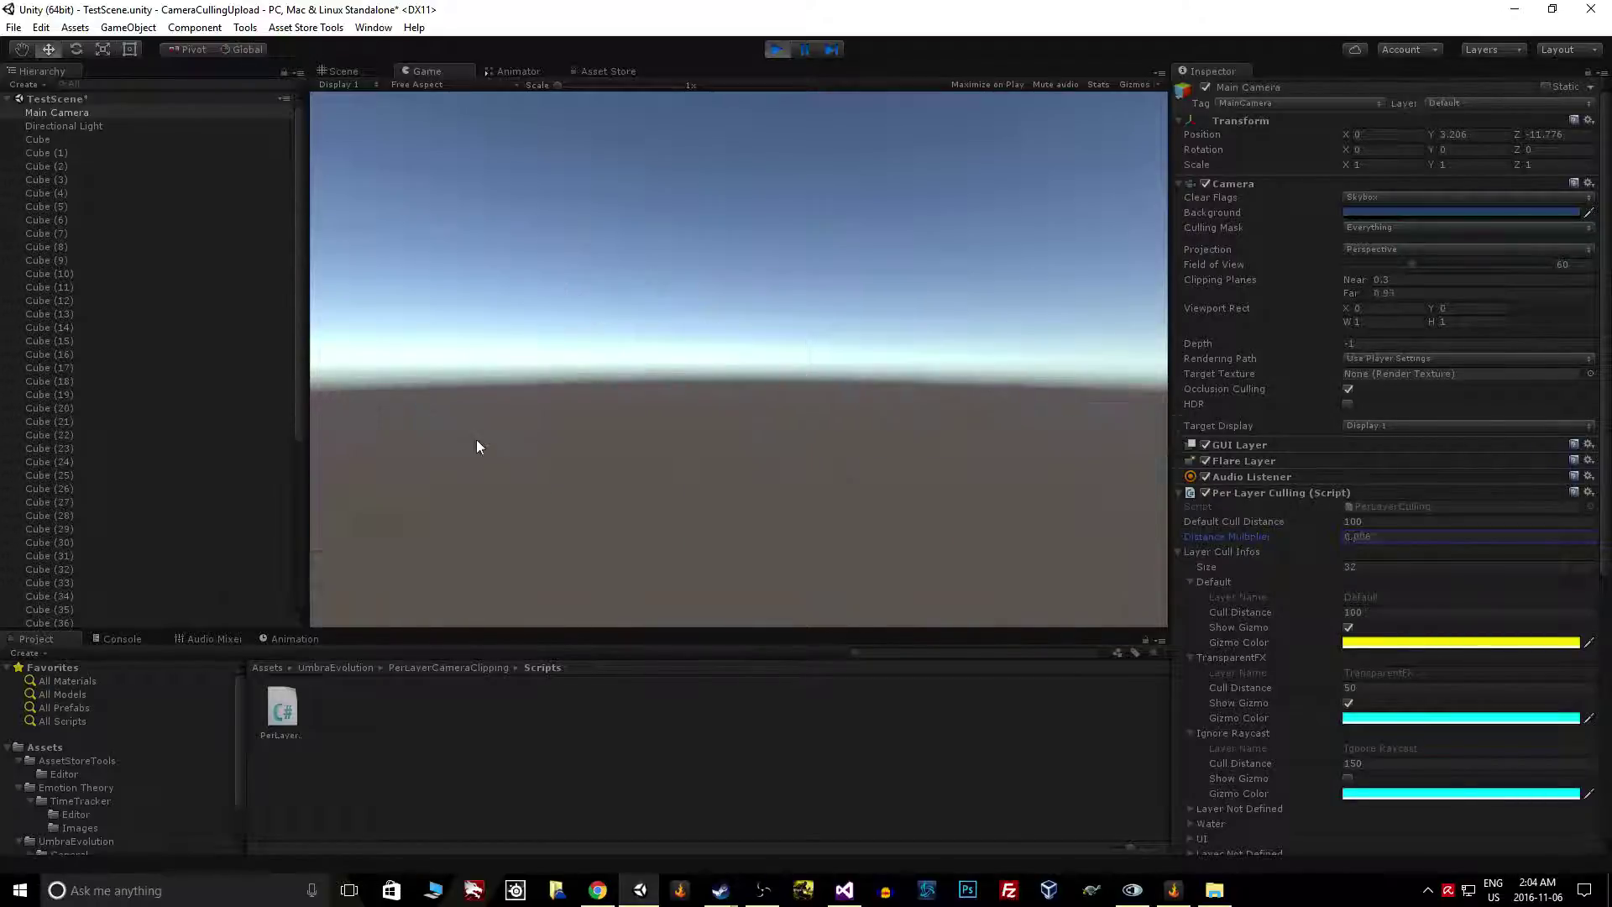
{"action": "left_click", "coordinate": [1211, 532]}
Step: Lower the Default Cull Distance to 0.31 and try changing the camera's far clipping plane
{"action": "left_click_drag", "start_coordinate": [1242, 526], "coordinate": [652, 462]}
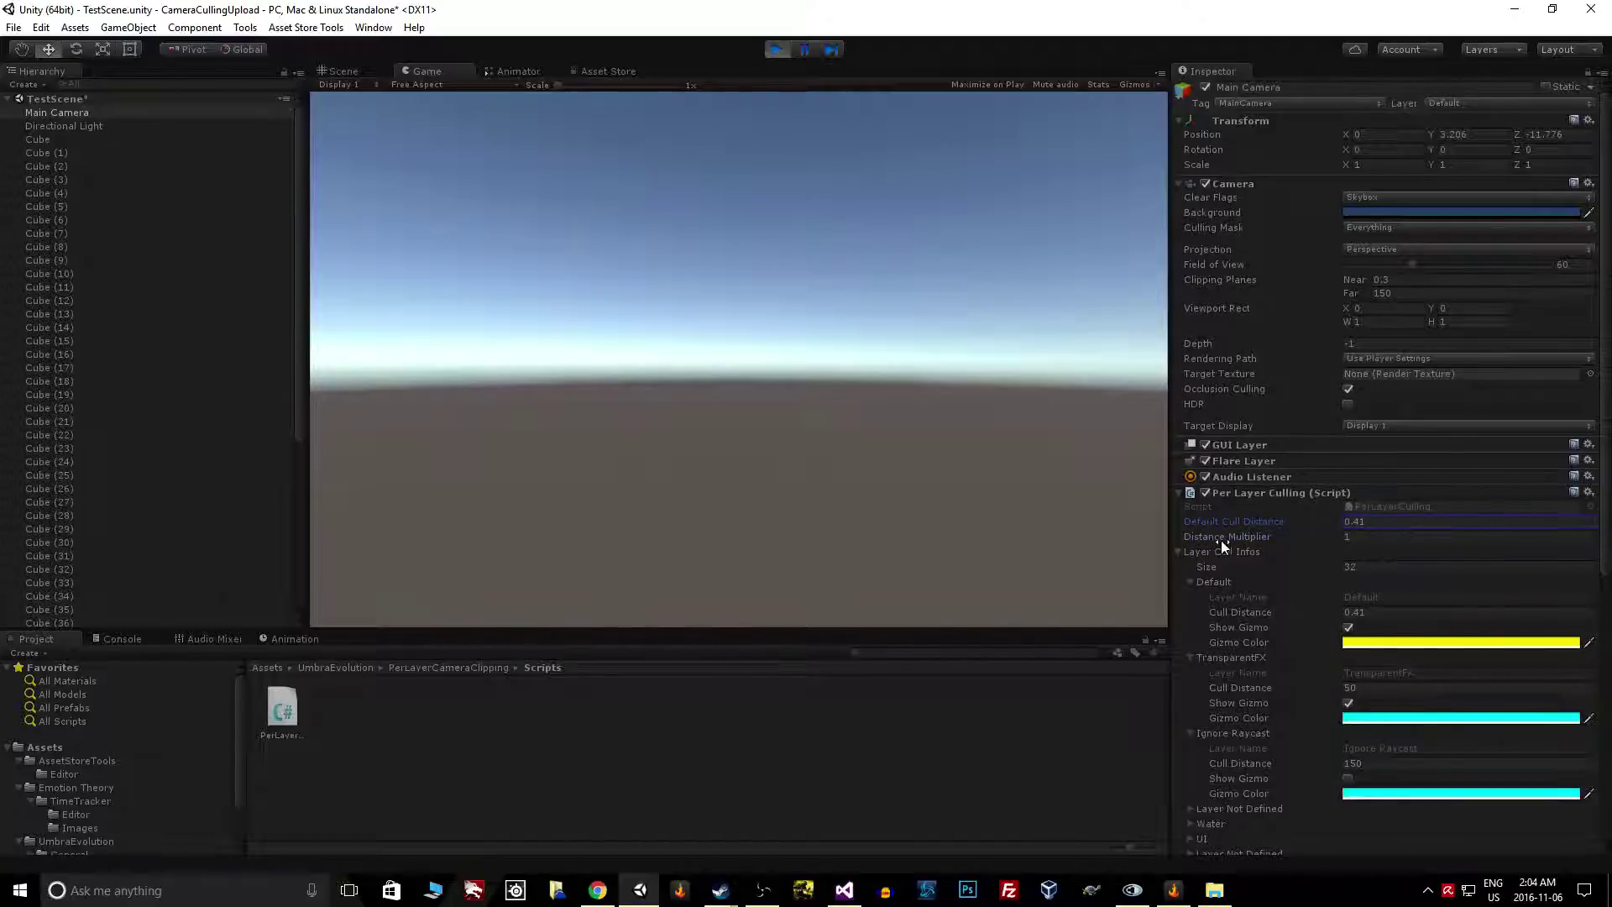
{"action": "left_click", "coordinate": [1378, 280]}
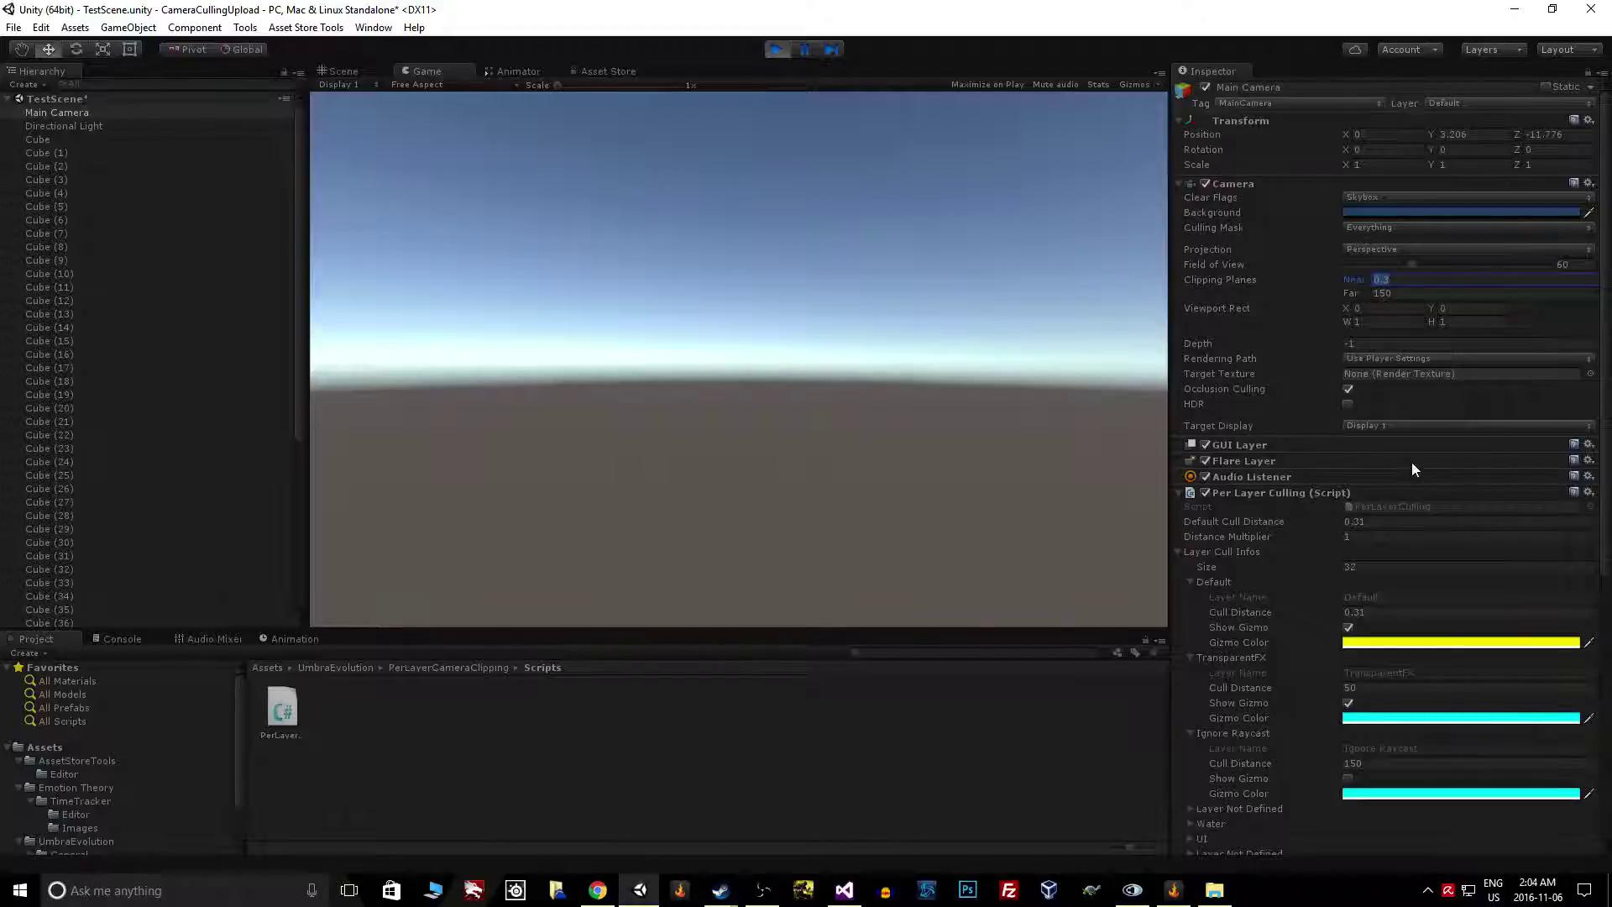
{"action": "left_click_drag", "start_coordinate": [1354, 296], "coordinate": [1071, 523]}
{"action": "left_click_drag", "start_coordinate": [334, 348], "coordinate": [1372, 348]}
{"action": "key", "text": "ctrl+z"}
{"action": "scroll", "coordinate": [1266, 708], "scroll_direction": "down", "scroll_amount": 2}
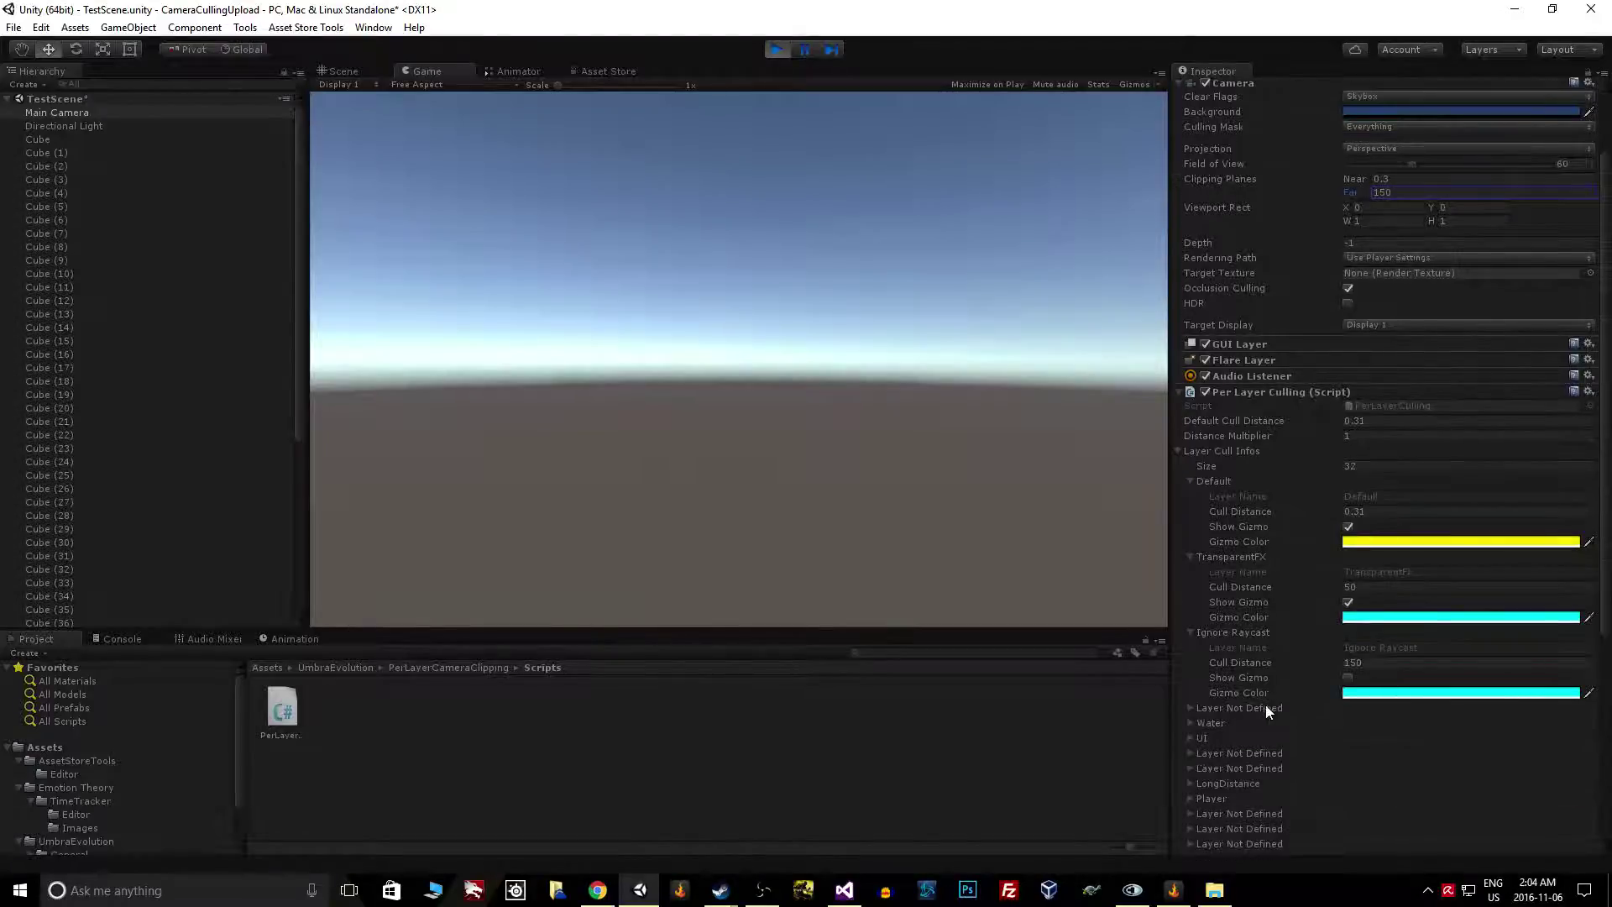
Step: Raise the Default Cull Distance to 19.2 and look through the list of layer cull infos
{"action": "left_click_drag", "start_coordinate": [1246, 425], "coordinate": [1307, 422]}
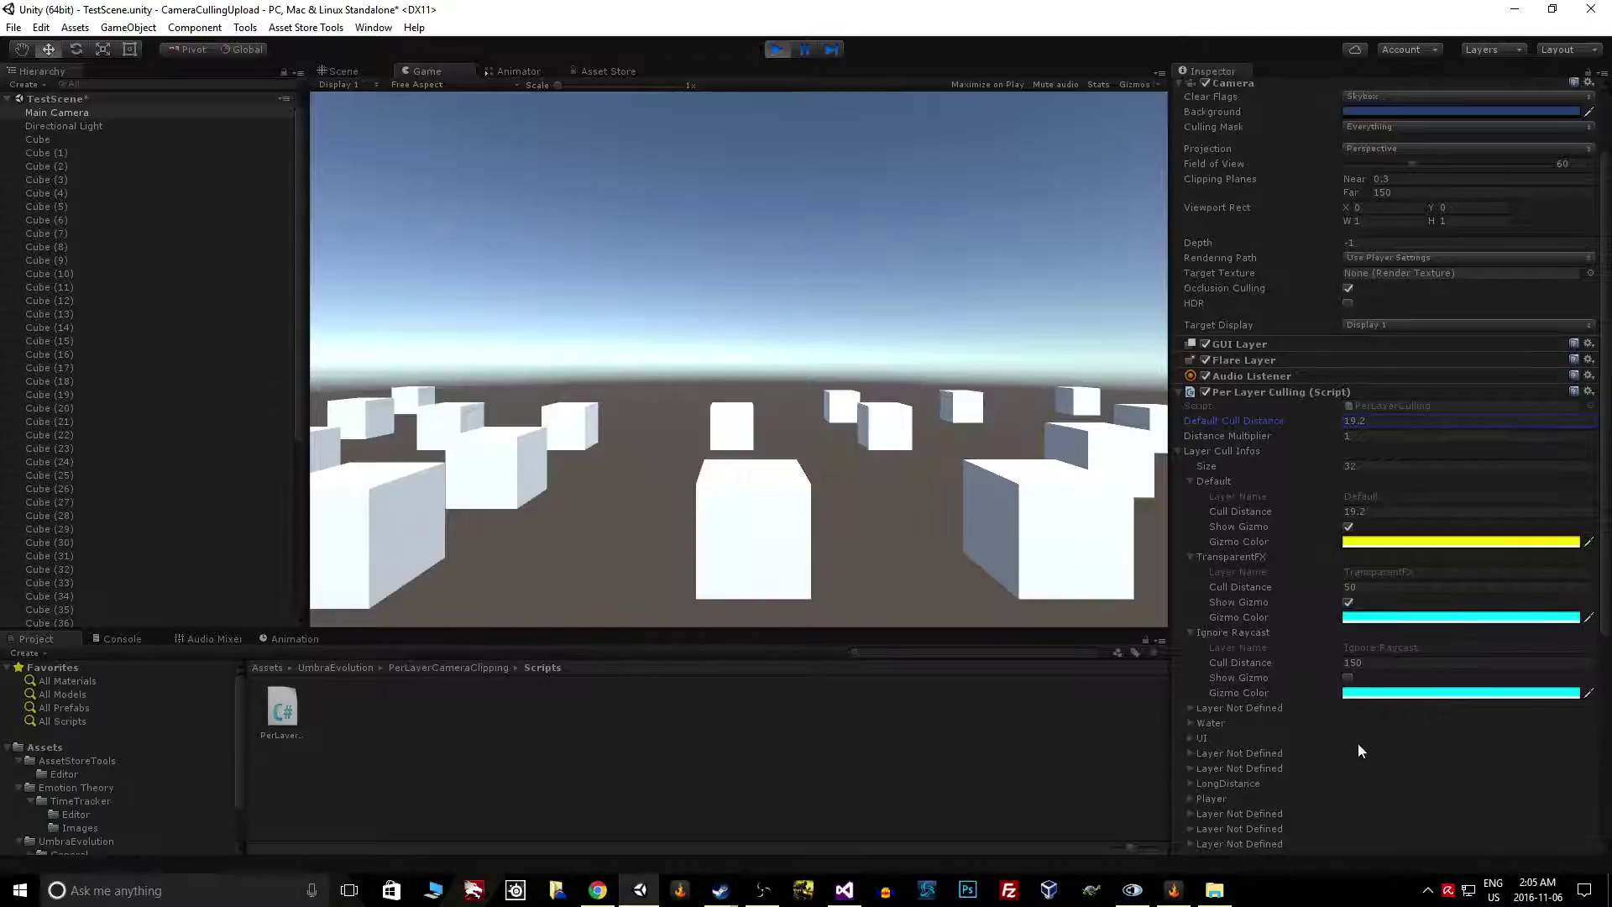
{"action": "scroll", "coordinate": [1352, 748], "scroll_direction": "down", "scroll_amount": 10}
{"action": "scroll", "coordinate": [1208, 497], "scroll_direction": "up", "scroll_amount": 6}
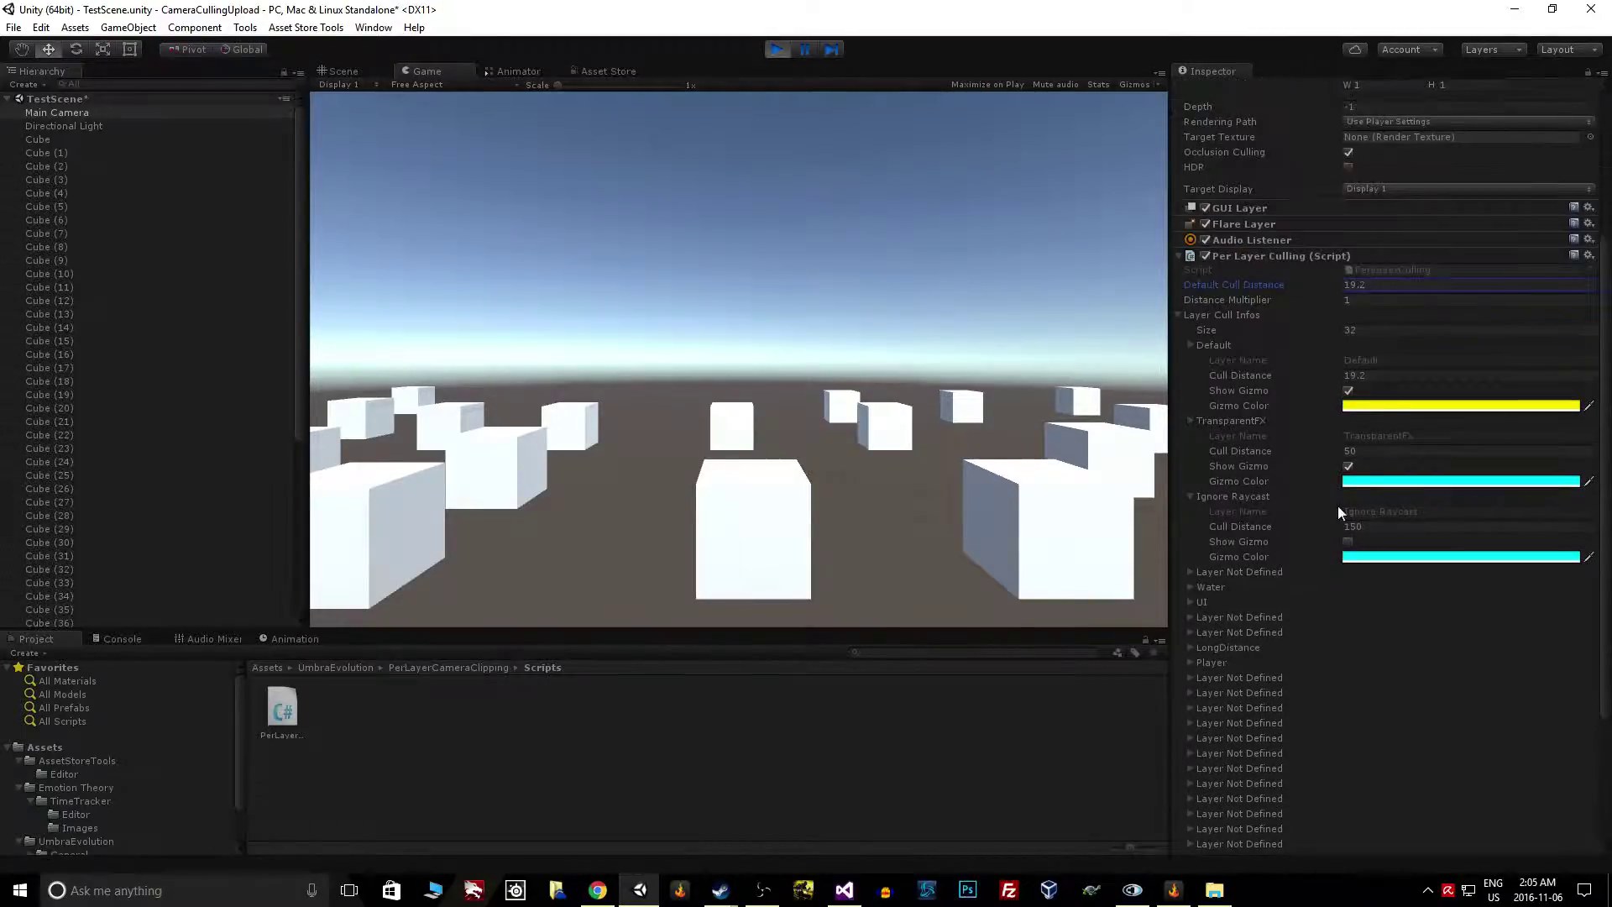
Step: Stop Play mode and toggle the Show Gizmo option of the Default and TransparentFX layers, leaving both enabled
{"action": "left_click", "coordinate": [776, 48]}
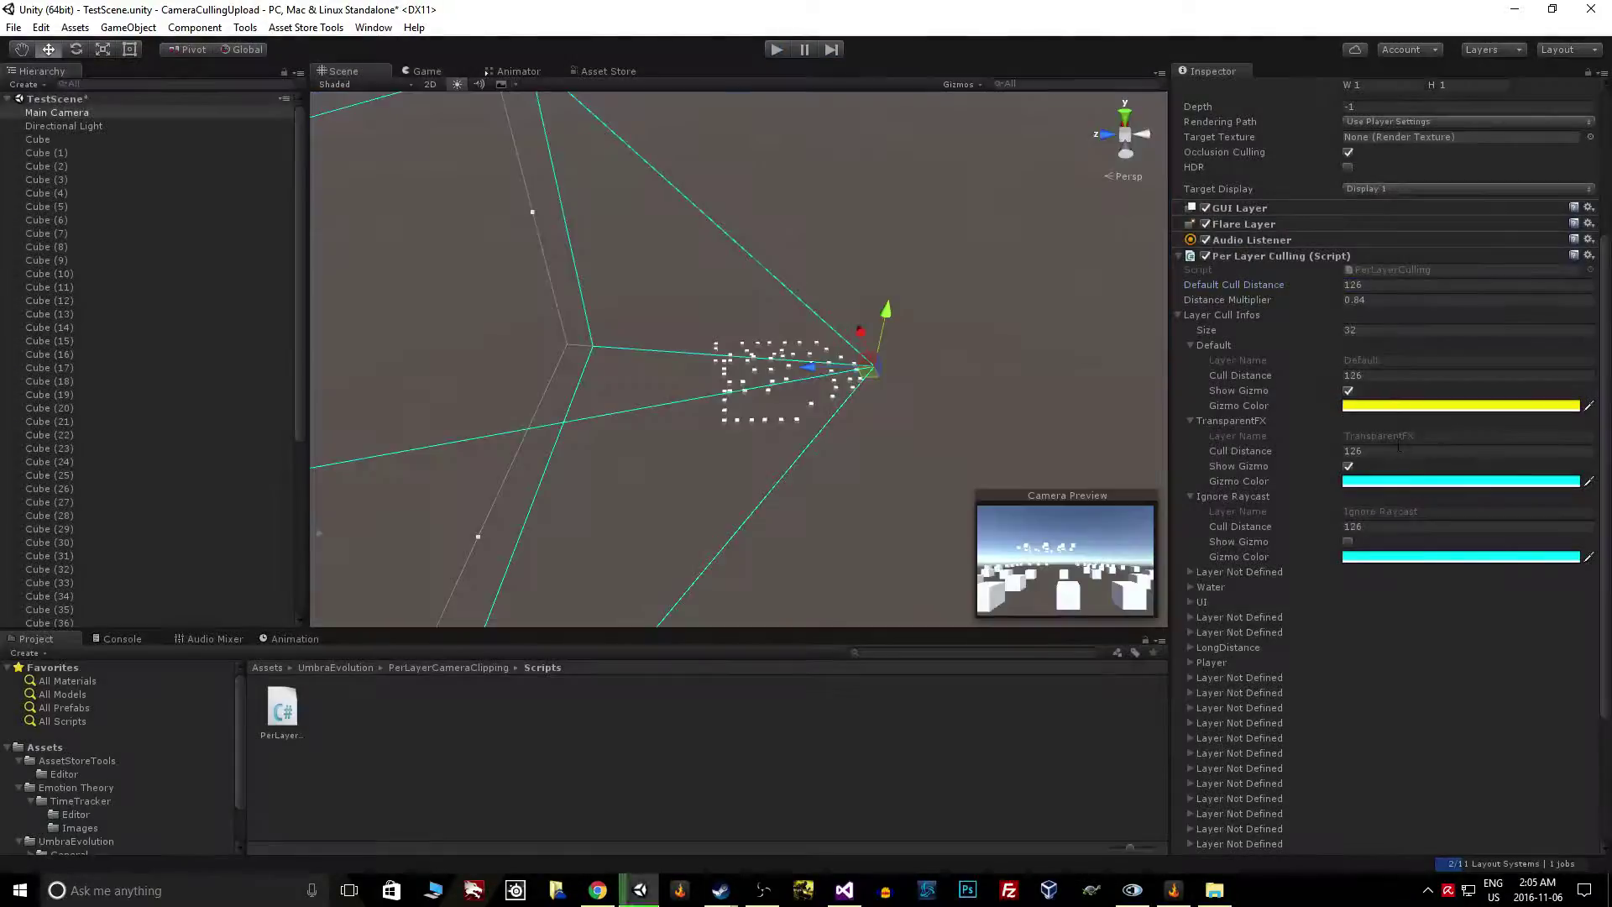
{"action": "left_click", "coordinate": [1348, 392]}
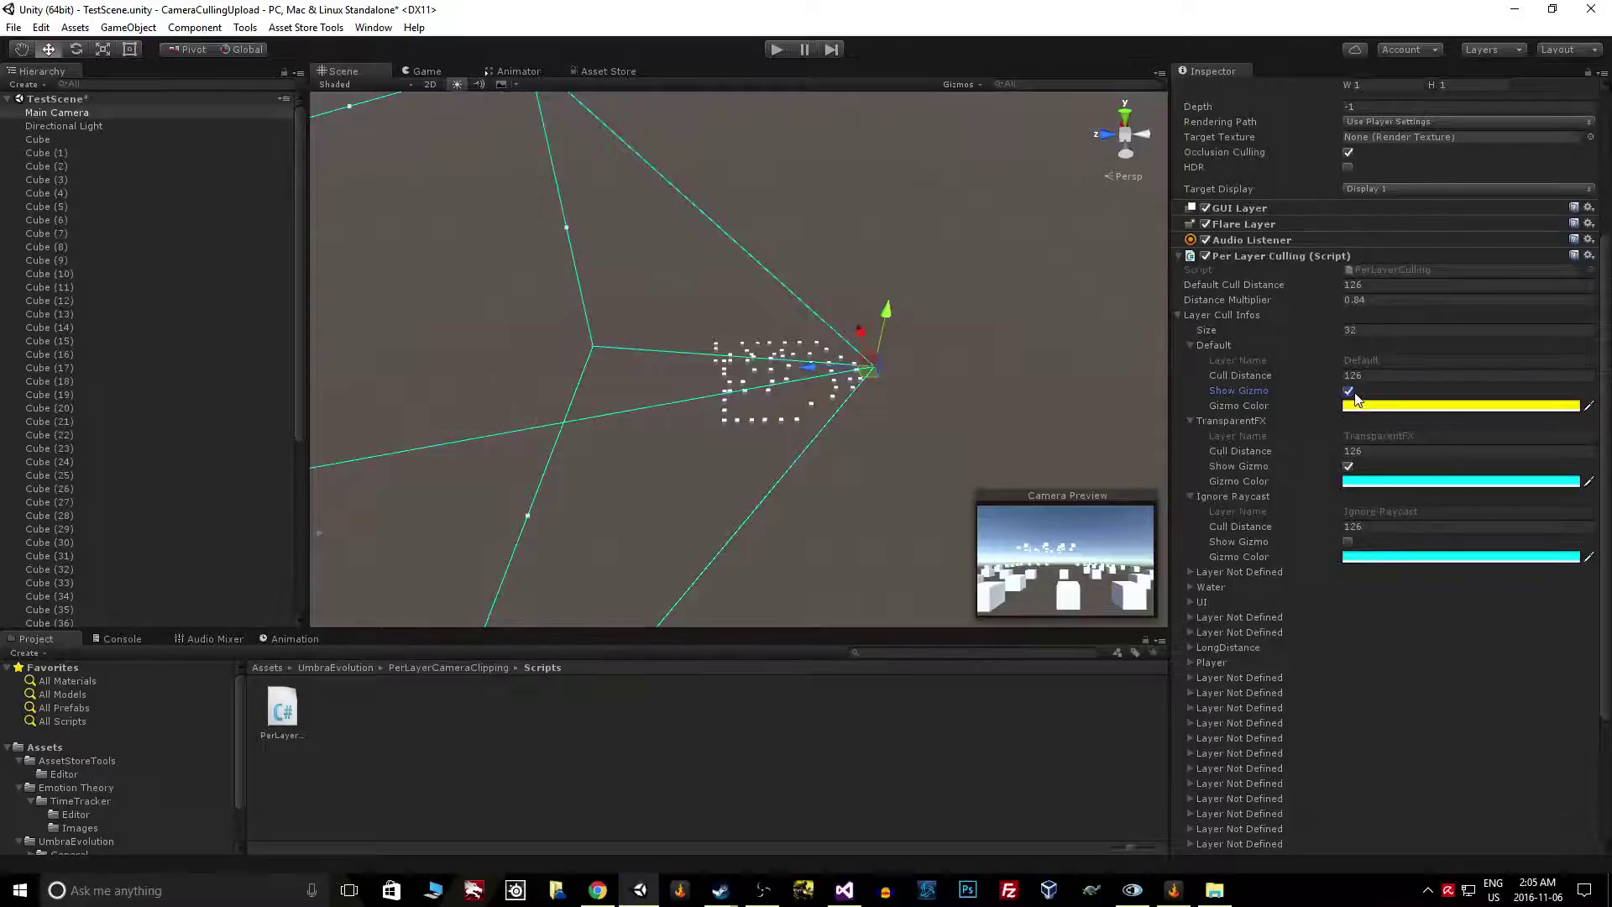
{"action": "left_click", "coordinate": [1349, 466]}
{"action": "left_click", "coordinate": [1349, 466]}
{"action": "left_click", "coordinate": [1349, 467]}
{"action": "scroll", "coordinate": [1297, 643], "scroll_direction": "up", "scroll_amount": 5}
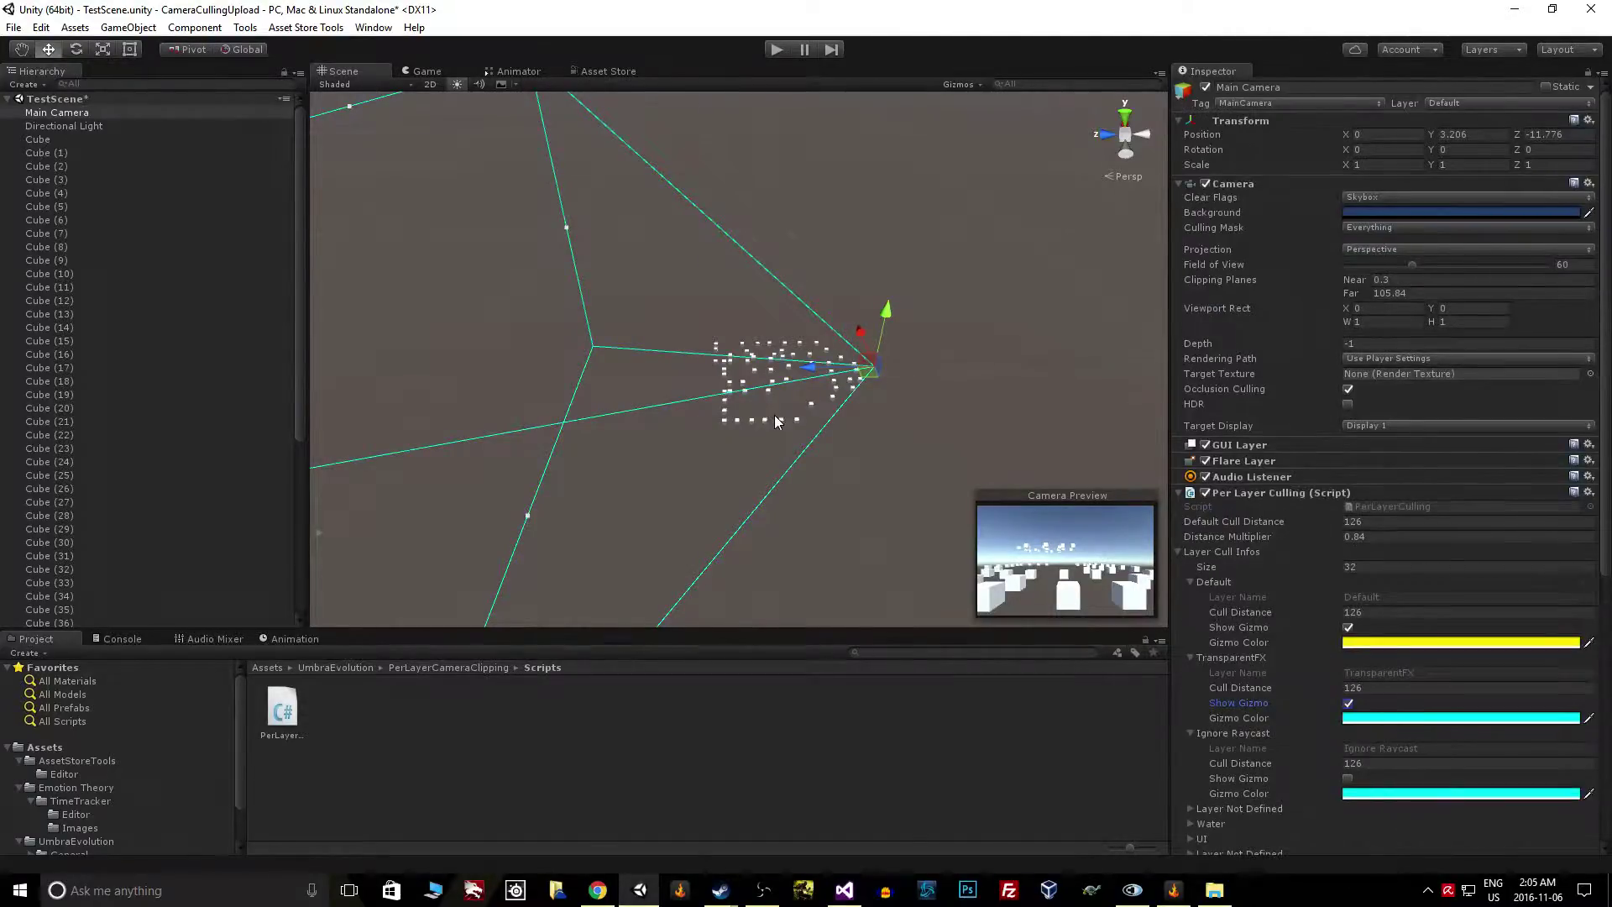